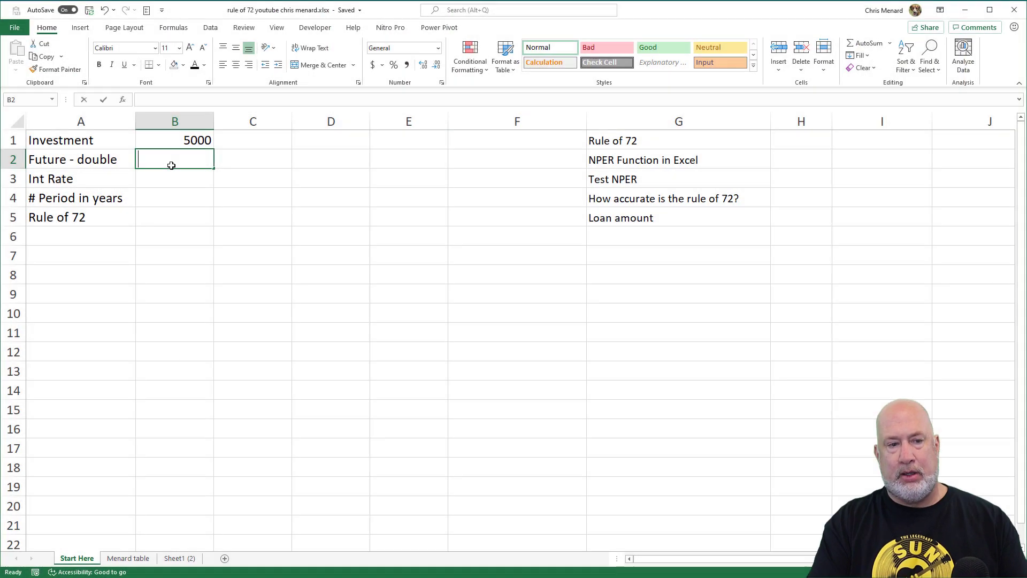
Enter =B1*2 in B2 so the doubled value shows 10000
{"action": "type", "text": "=B1*2"}
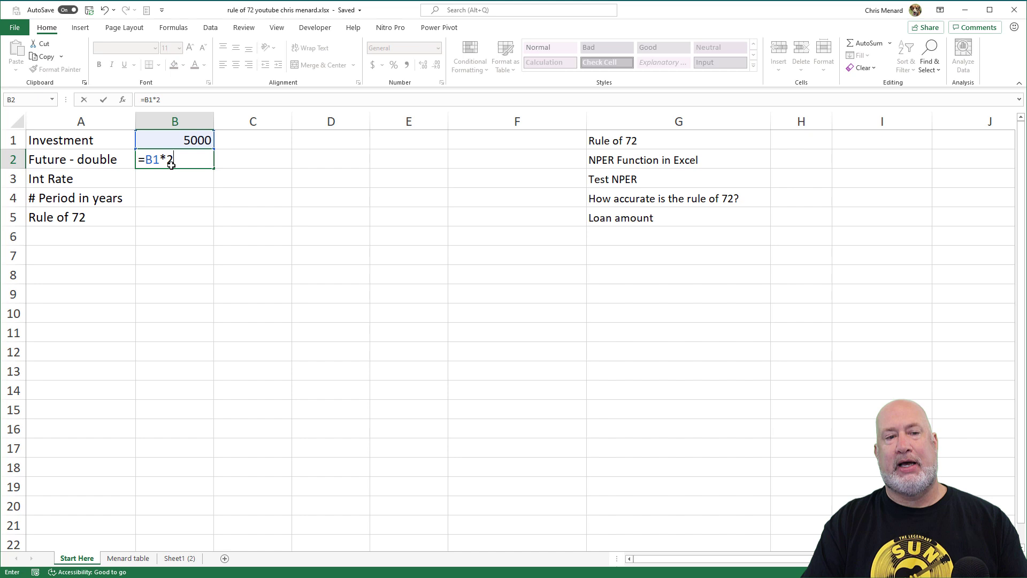
{"action": "key", "text": "Return"}
{"action": "key", "text": "Up"}
{"action": "key", "text": "Up"}
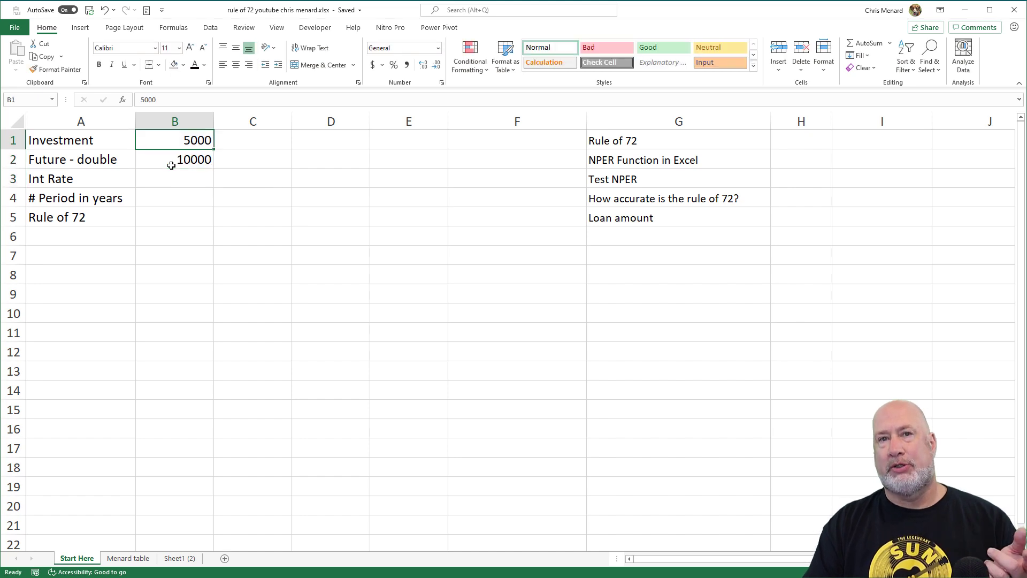
{"action": "key", "text": "Down"}
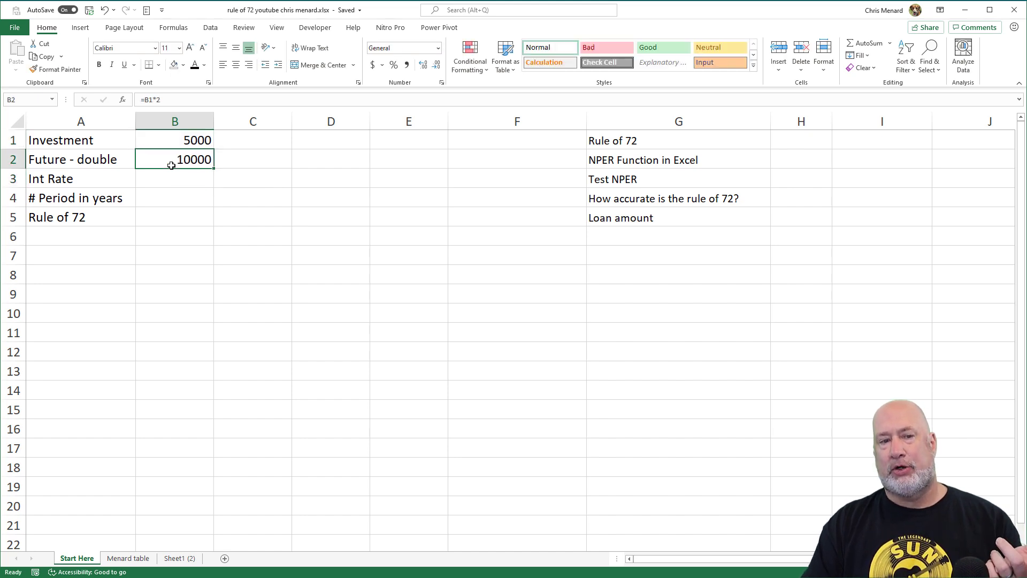
Set the interest rate in B3 to 8.00% and begin the NPER formula in B4
{"action": "key", "text": "Down"}
{"action": "type", "text": ".08"}
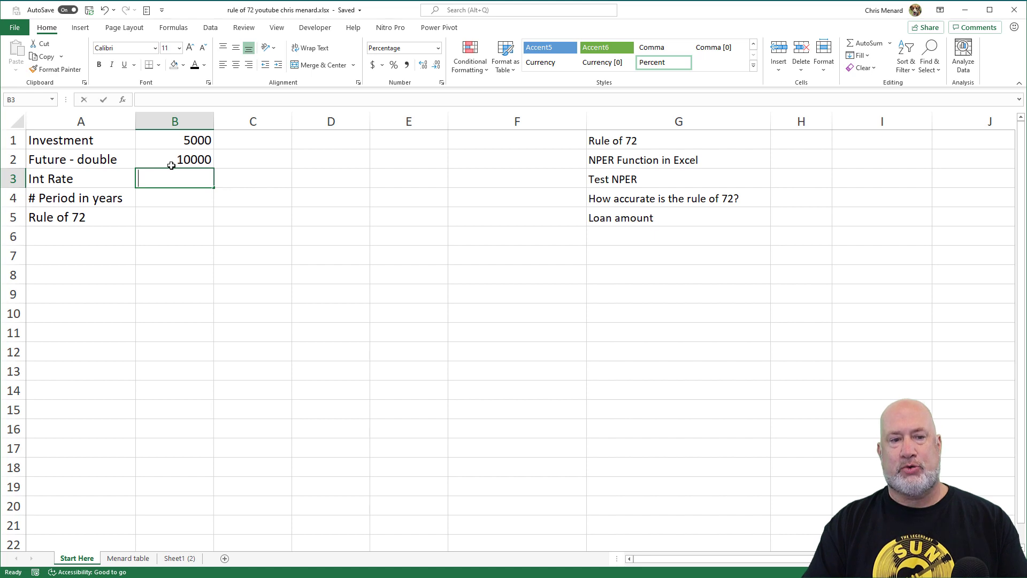
{"action": "key", "text": "Return"}
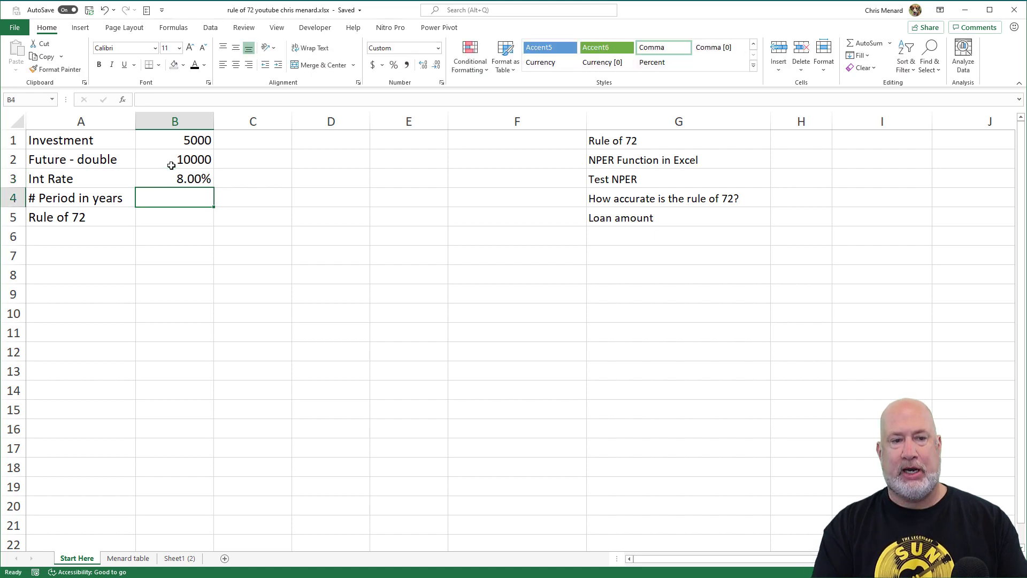
{"action": "type", "text": "=npe"}
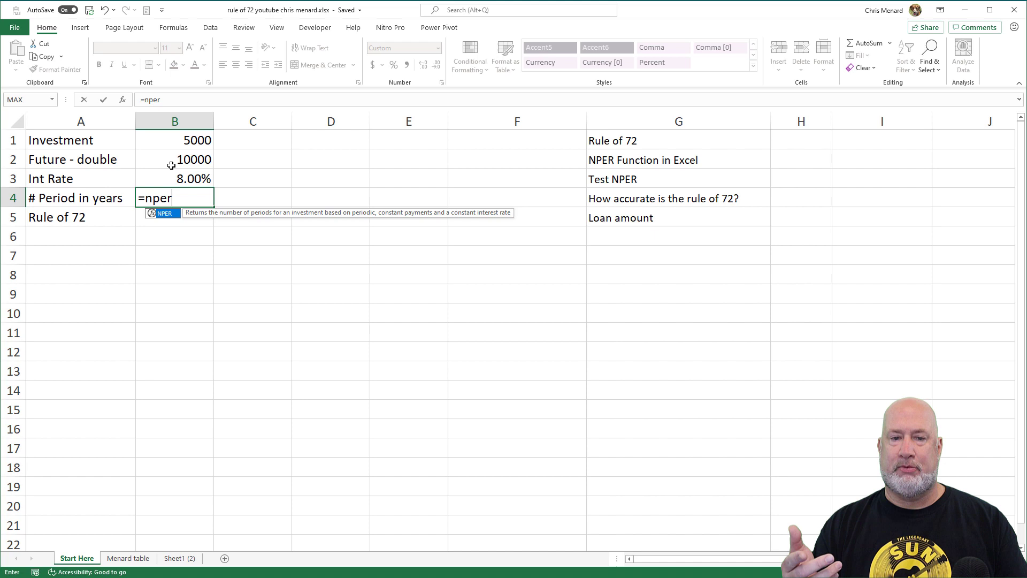
Complete =NPER(B3,0,-B1,B2) in B4, returning 9.0065 years to double
{"action": "type", "text": "r"}
{"action": "key", "text": "Tab"}
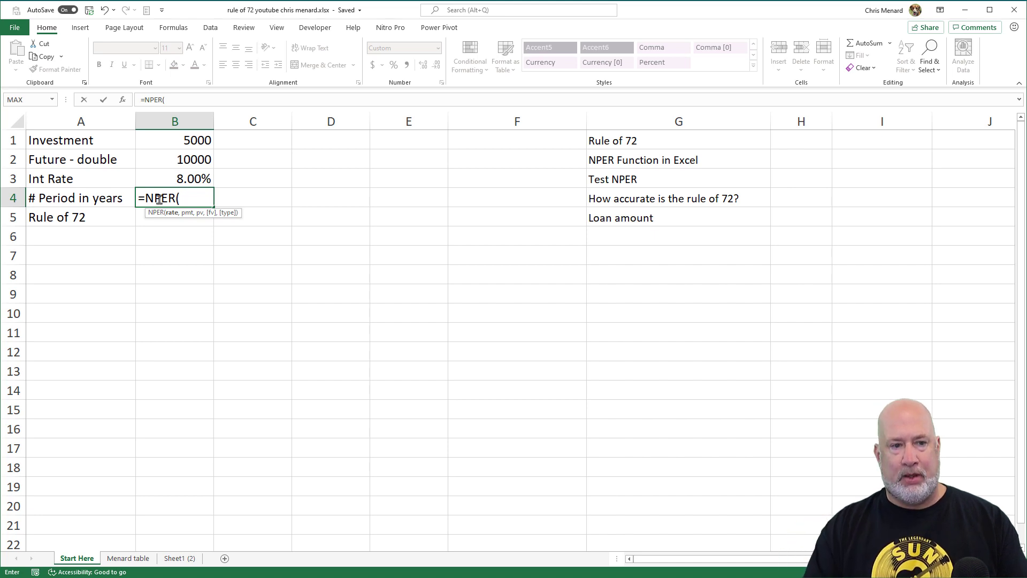
{"action": "left_click", "coordinate": [192, 179]}
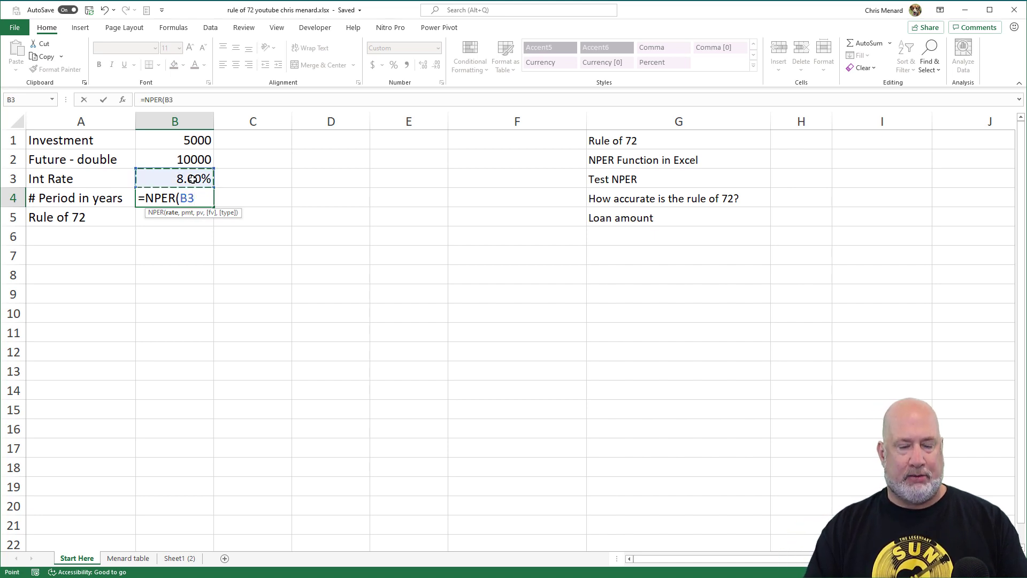
{"action": "type", "text": ","}
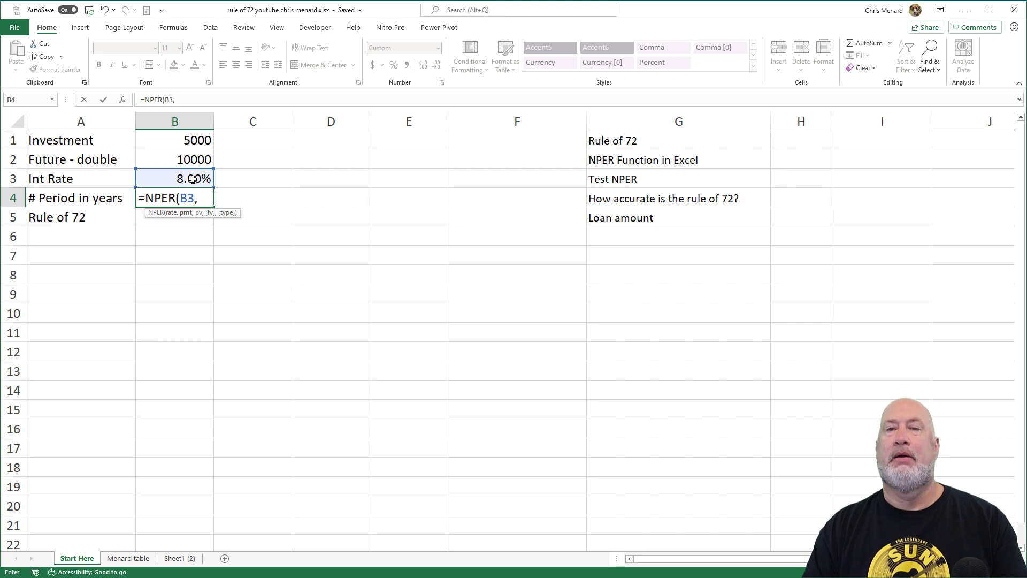
{"action": "type", "text": "0"}
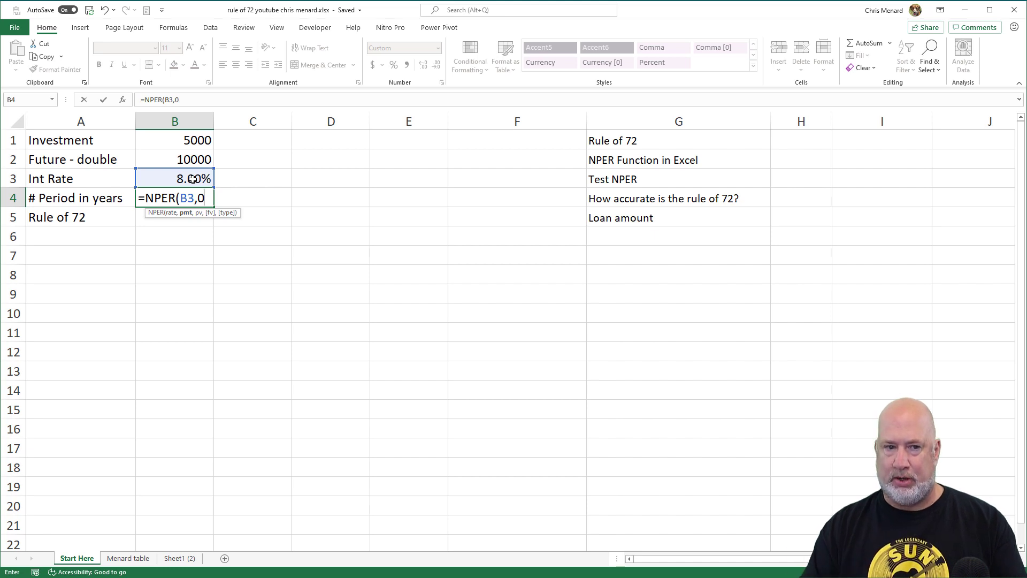
{"action": "type", "text": ",-"}
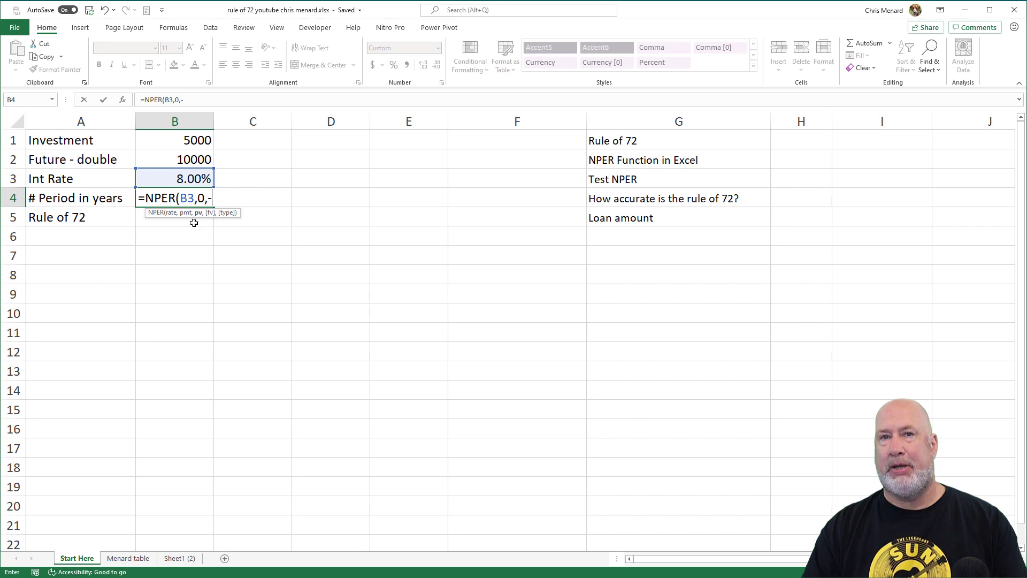
{"action": "left_click", "coordinate": [191, 140]}
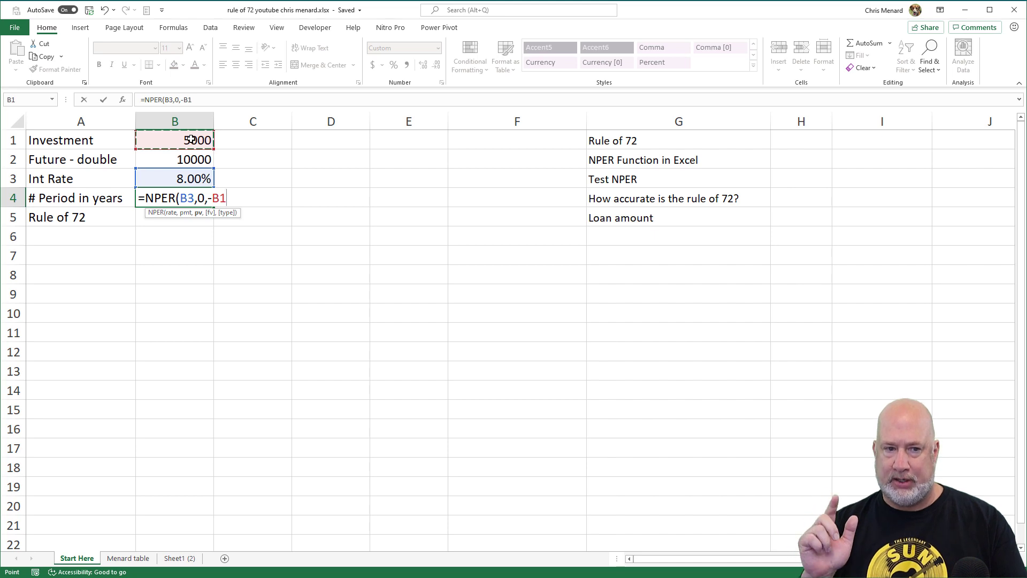
{"action": "type", "text": ","}
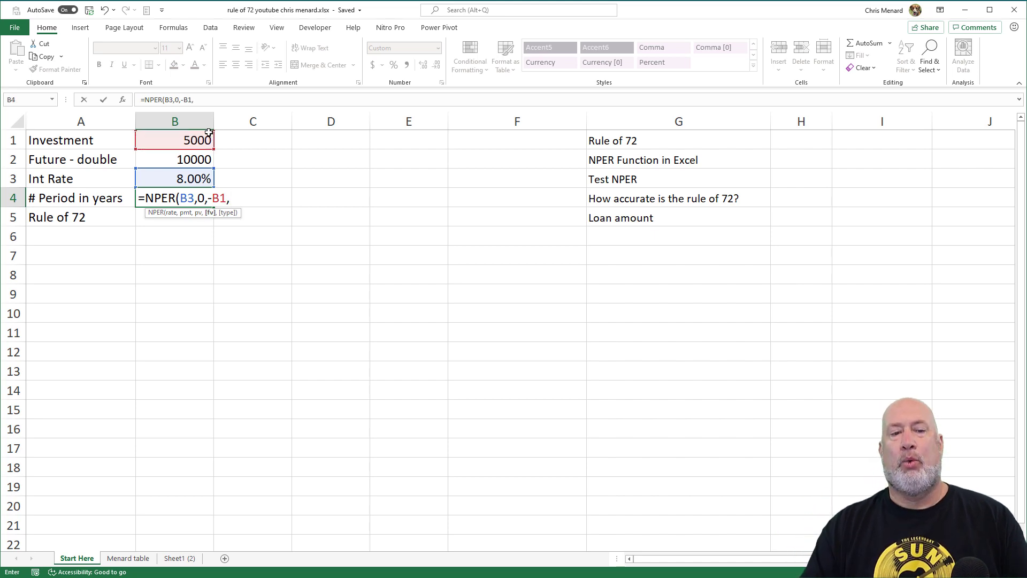
{"action": "left_click", "coordinate": [193, 160]}
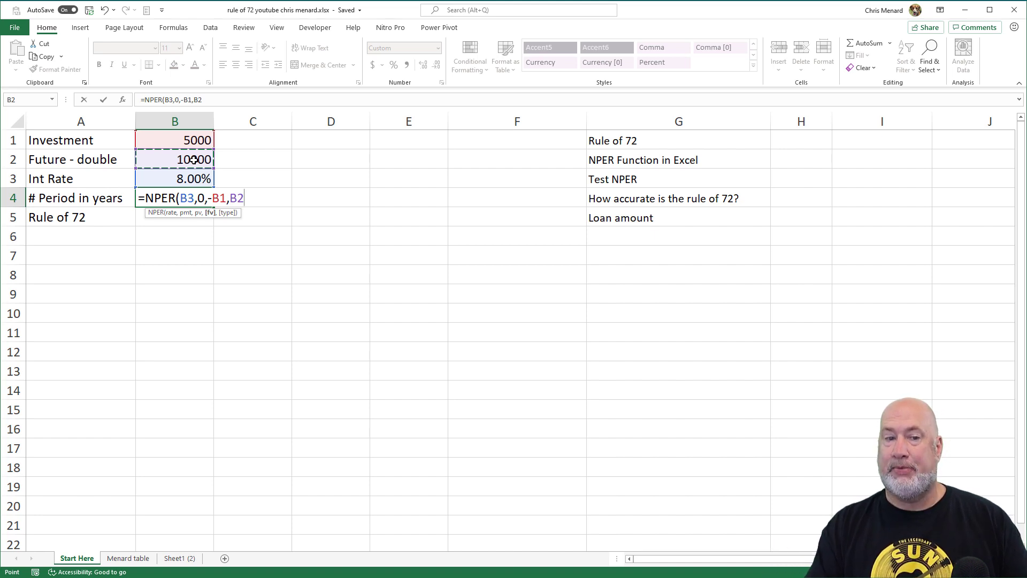
{"action": "type", "text": ")"}
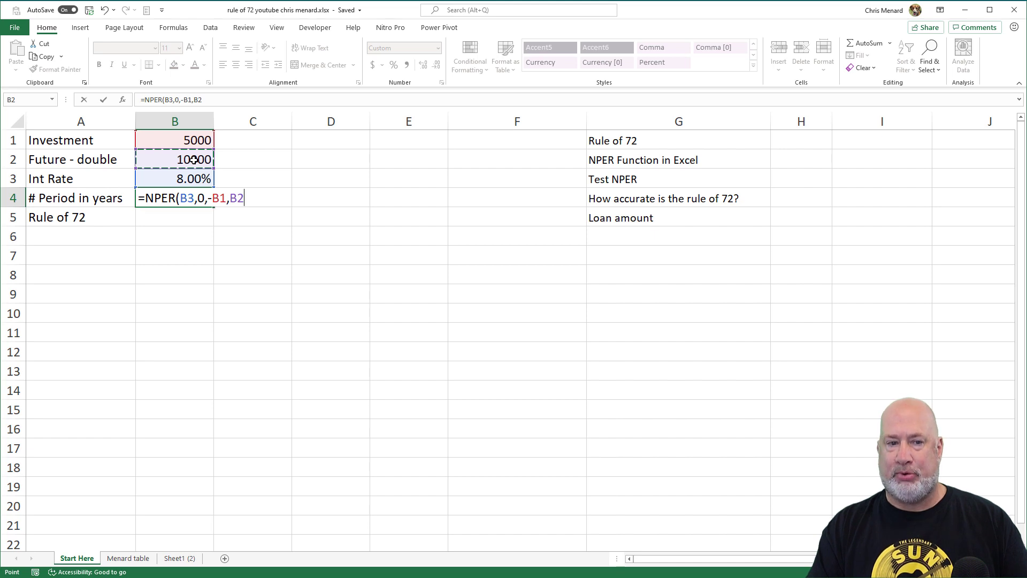
{"action": "key", "text": "ctrl+Return"}
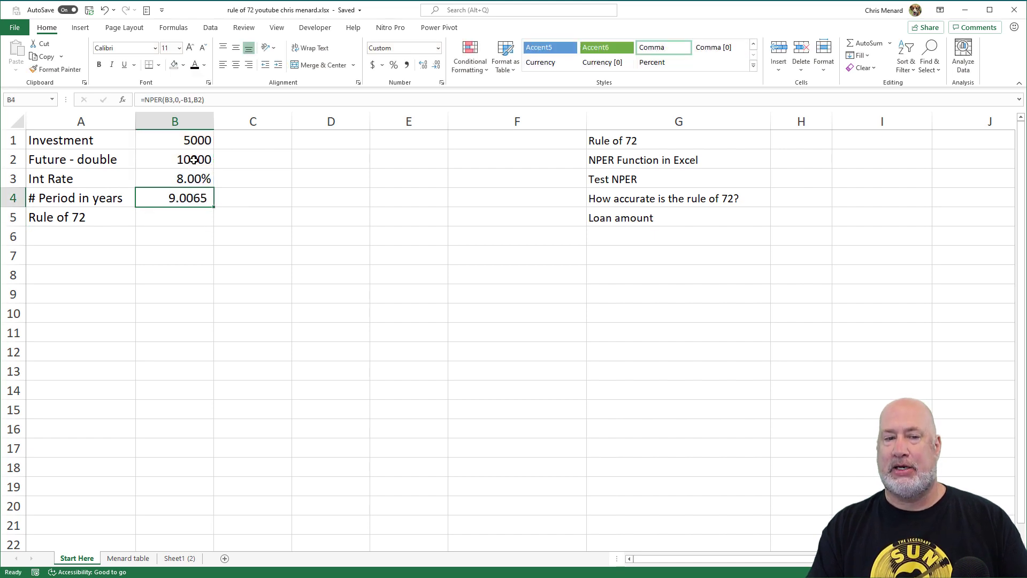
{"action": "key", "text": "Down"}
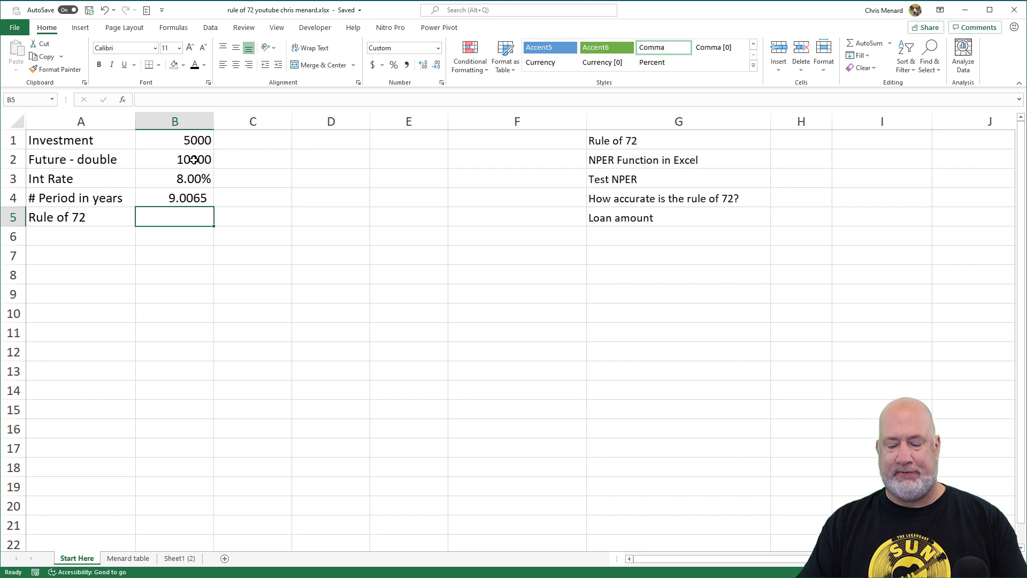
{"action": "type", "text": "="}
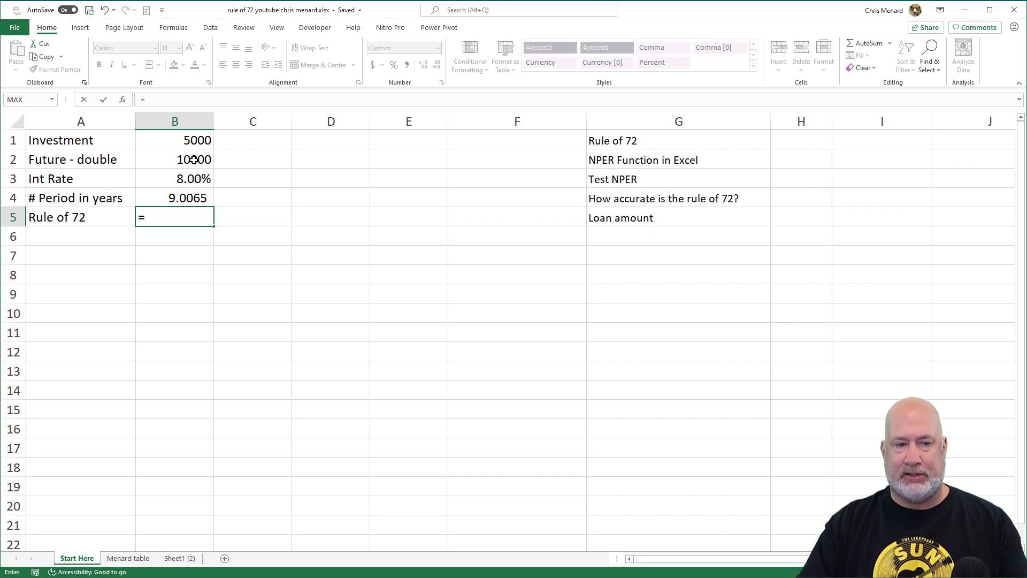
{"action": "type", "text": "72/"}
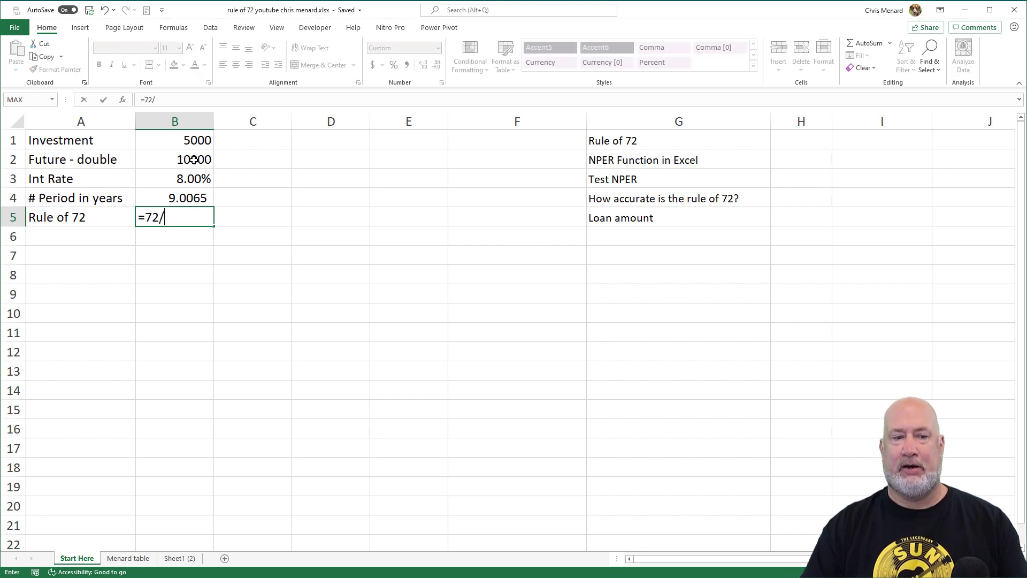
{"action": "left_click", "coordinate": [167, 179]}
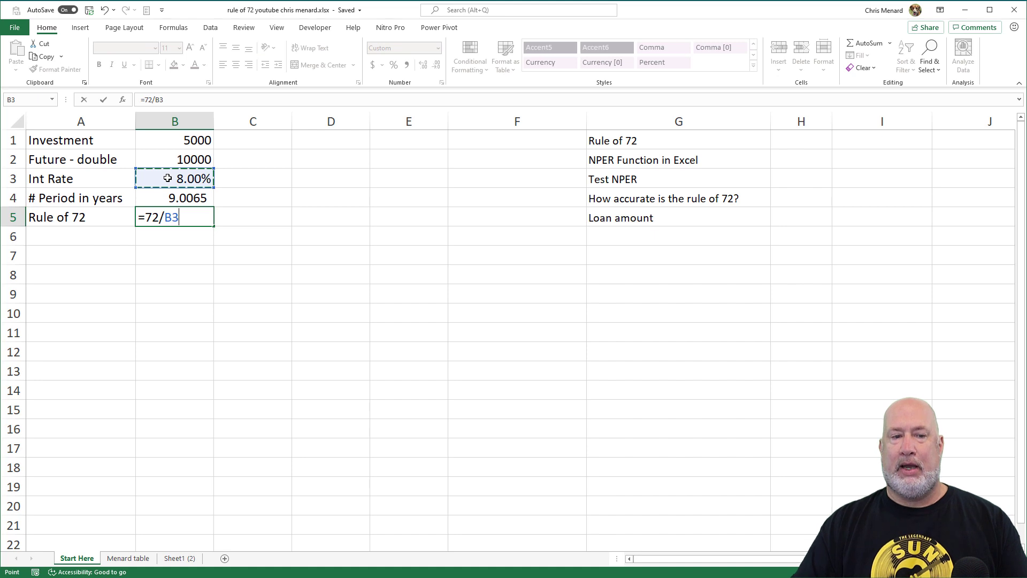
{"action": "type", "text": "/"}
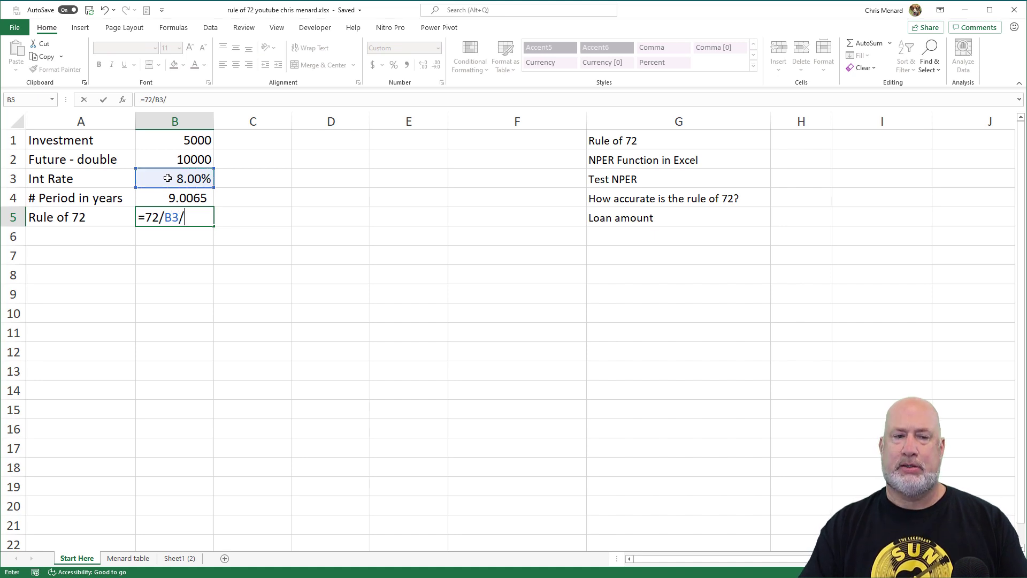
{"action": "type", "text": "100"}
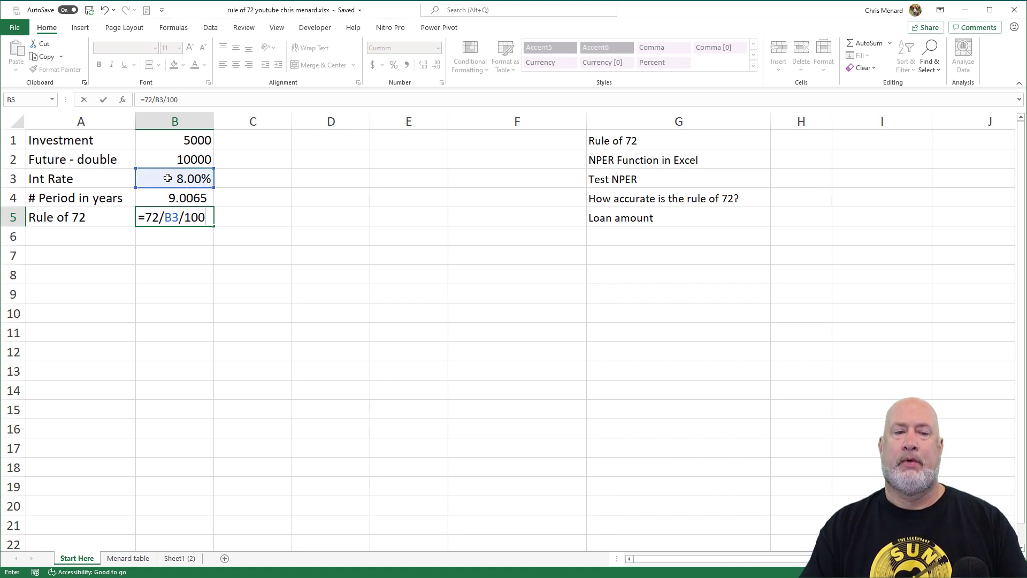
{"action": "key", "text": "Return"}
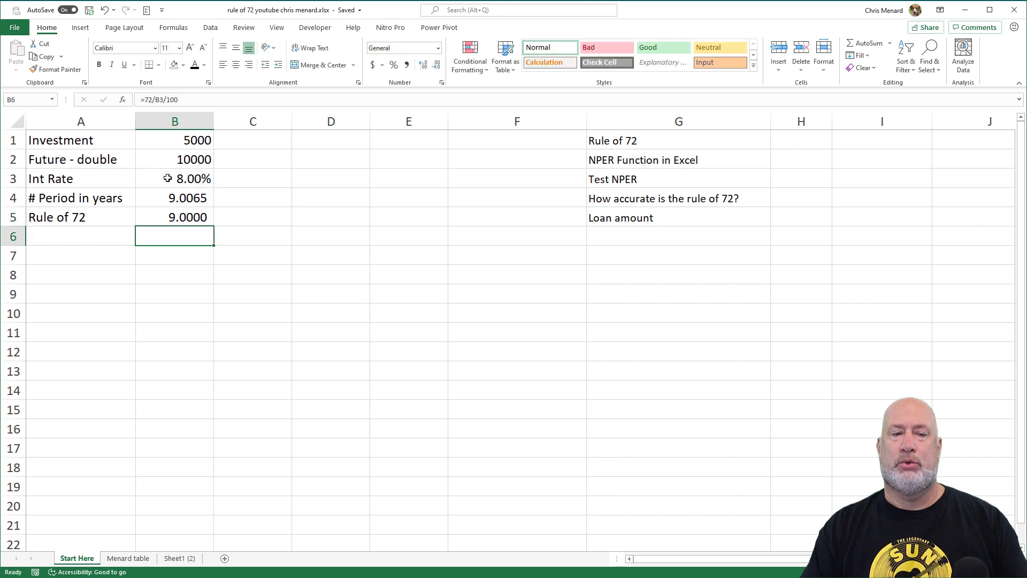
{"action": "key", "text": "Up"}
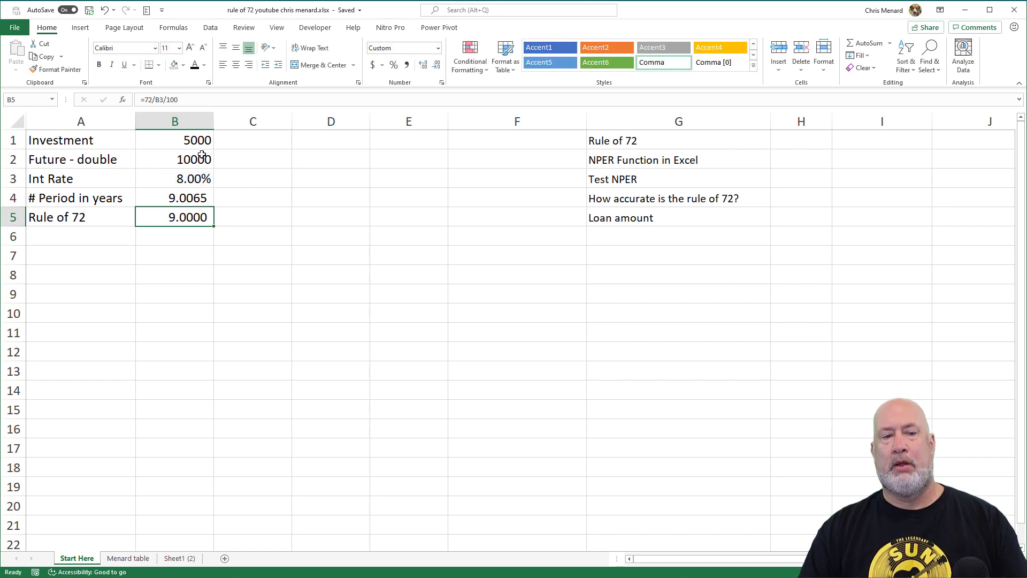
{"action": "left_click", "coordinate": [184, 160]}
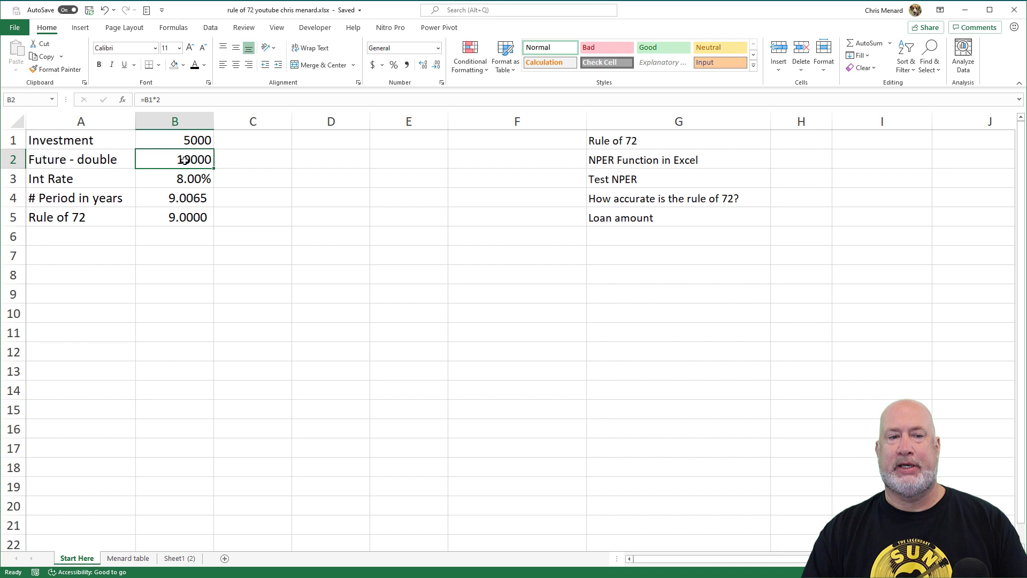
{"action": "left_click", "coordinate": [185, 200]}
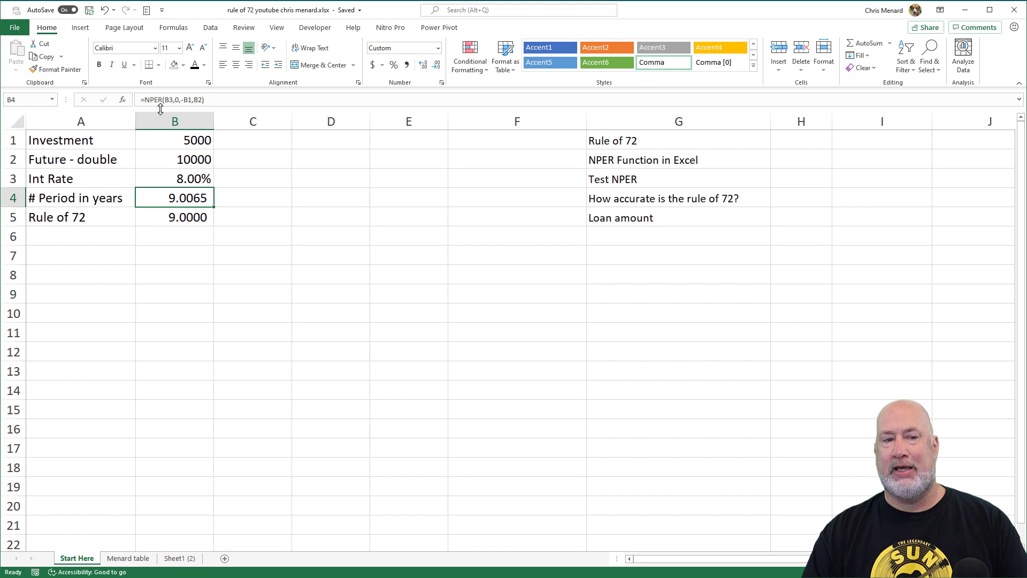
{"action": "left_click", "coordinate": [202, 214]}
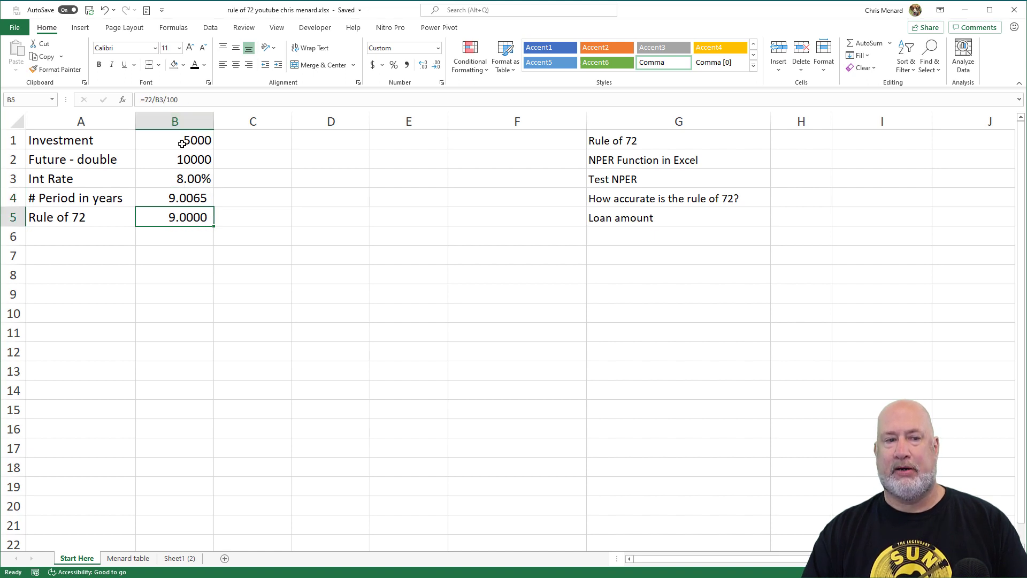
{"action": "left_click", "coordinate": [198, 201]}
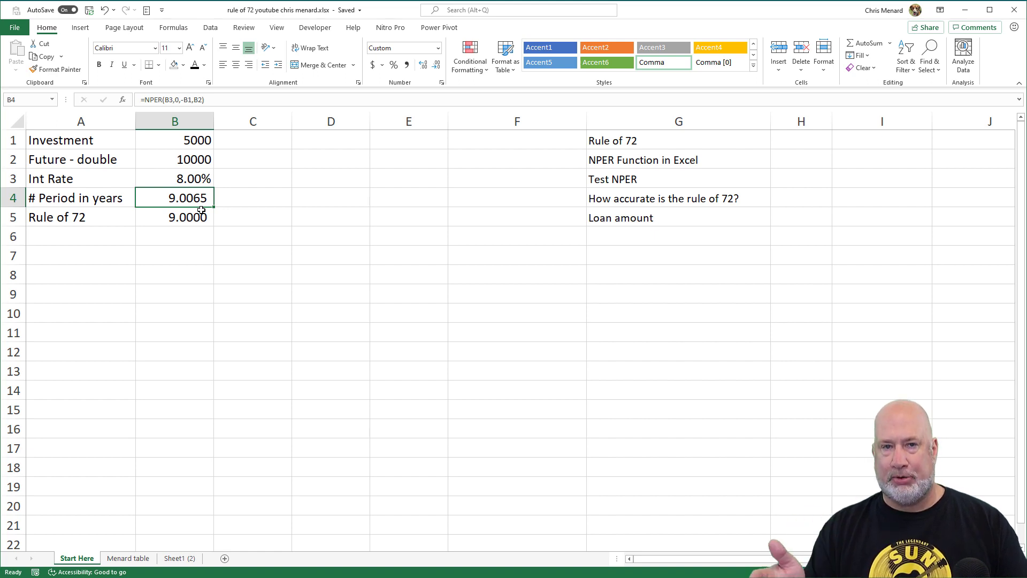
Try interest rates of 9% and then 12% in B3, checking the NPER result
{"action": "key", "text": "Up"}
{"action": "type", "text": "9"}
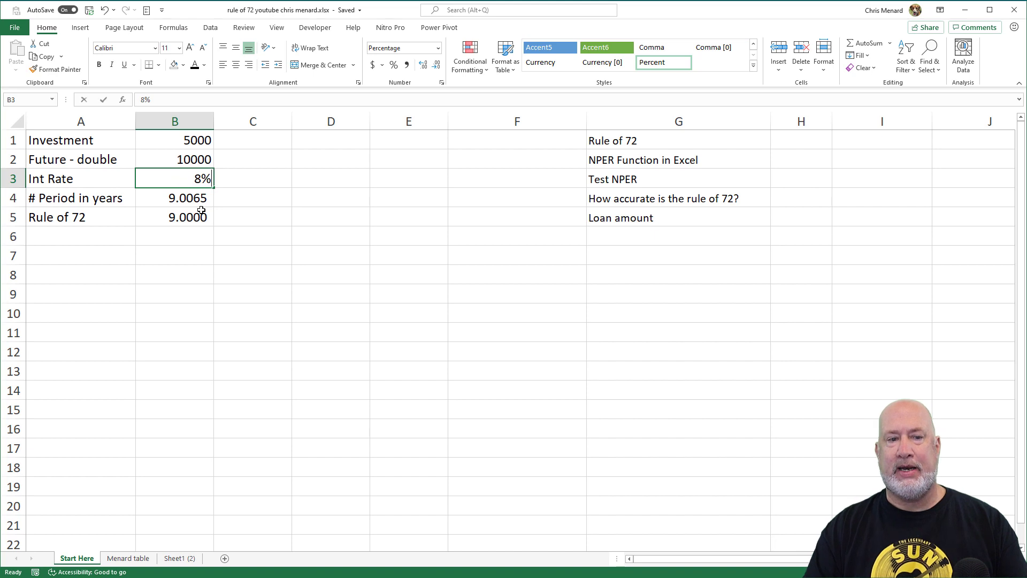
{"action": "key", "text": "Return"}
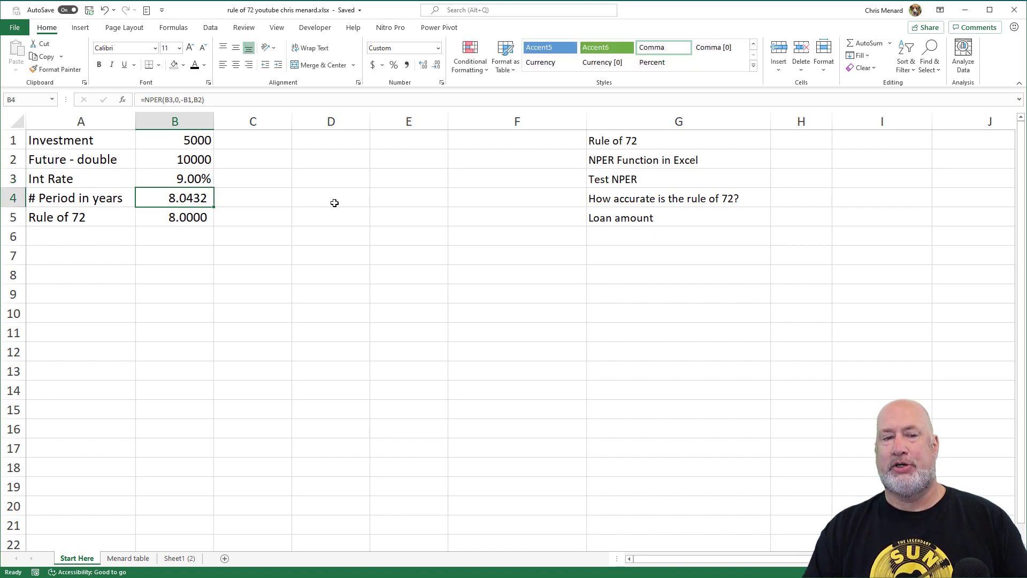
{"action": "key", "text": "Up"}
{"action": "key", "text": "Down"}
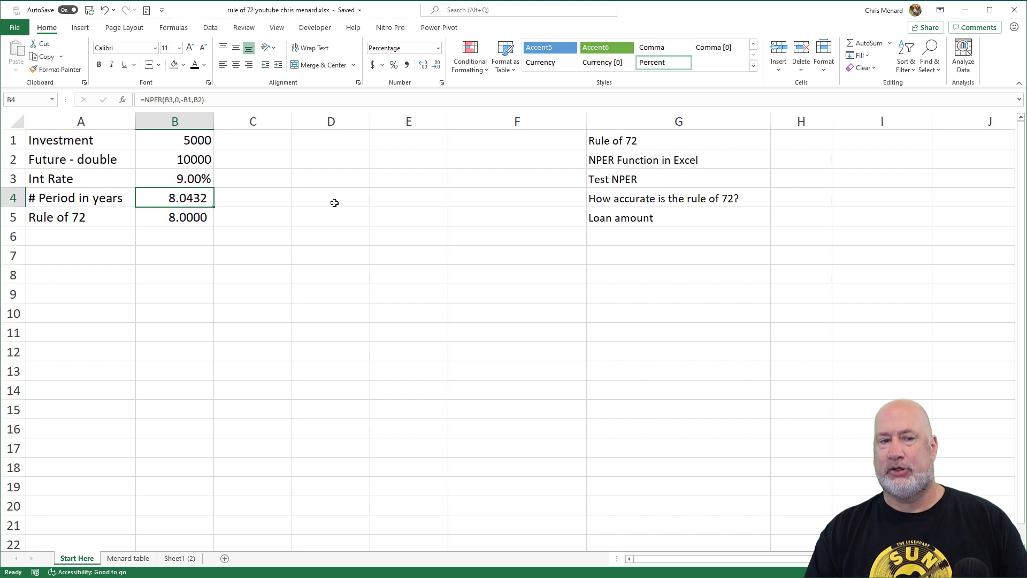
{"action": "key", "text": "Up"}
{"action": "key", "text": "Down"}
{"action": "key", "text": "Up"}
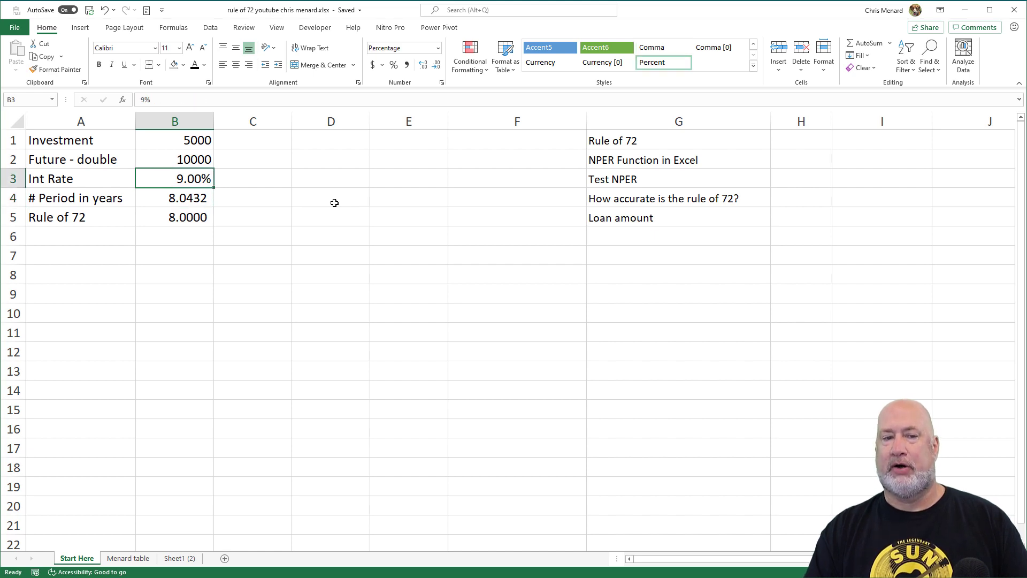
{"action": "type", "text": "12"}
{"action": "key", "text": "Return"}
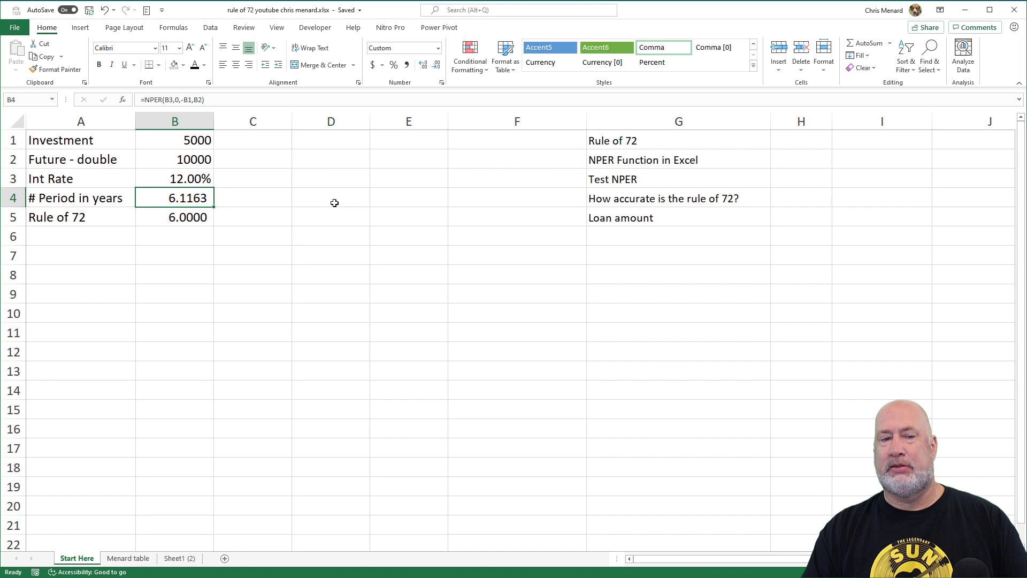
Change the rate to 26% and compare the NPER years with the Rule of 72
{"action": "key", "text": "Up"}
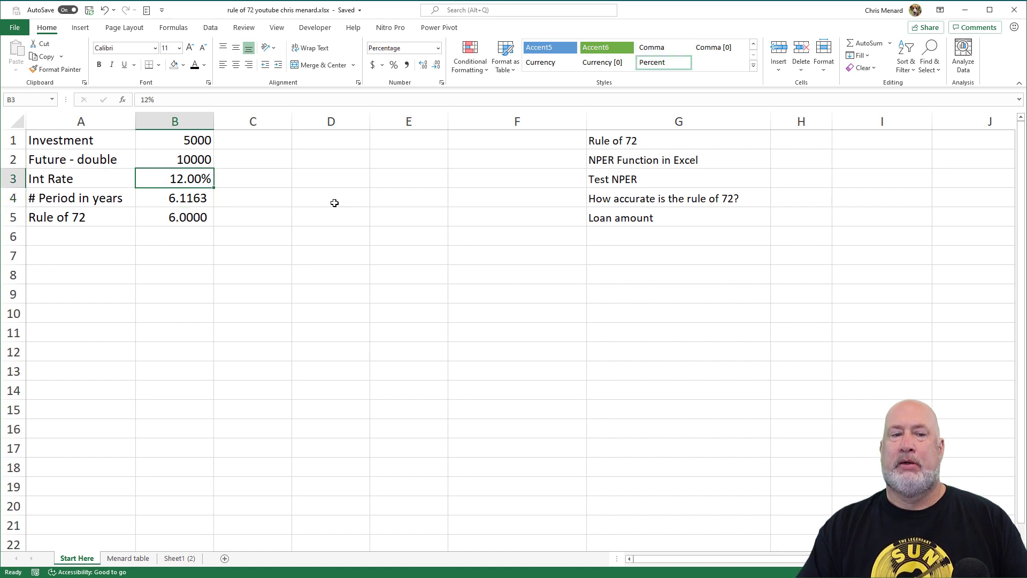
{"action": "type", "text": "26"}
{"action": "key", "text": "Return"}
{"action": "key", "text": "Up"}
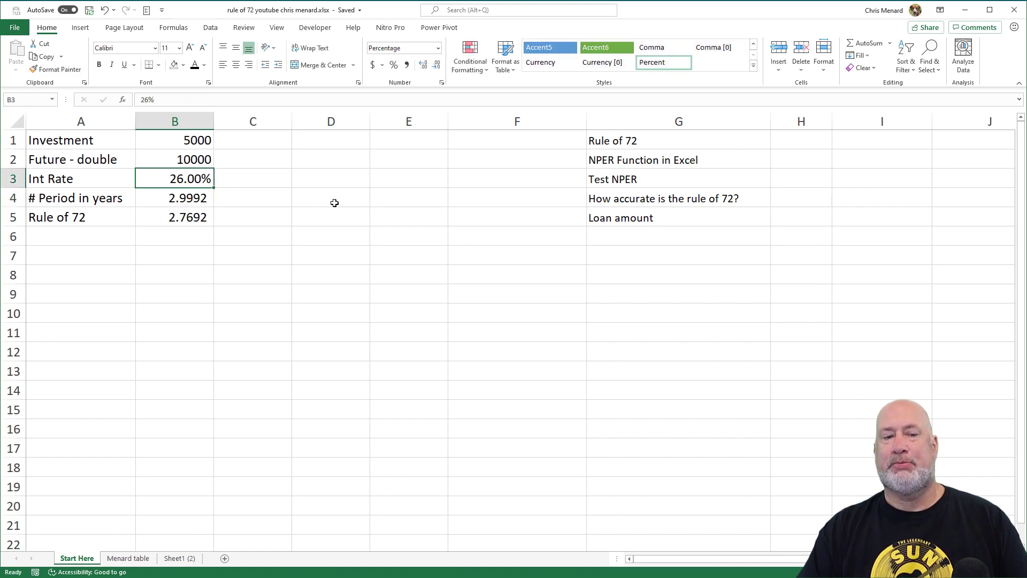
{"action": "key", "text": "Down"}
{"action": "key", "text": "Down"}
{"action": "key", "text": "Up"}
{"action": "key", "text": "Up"}
{"action": "key", "text": "Up"}
{"action": "key", "text": "Down"}
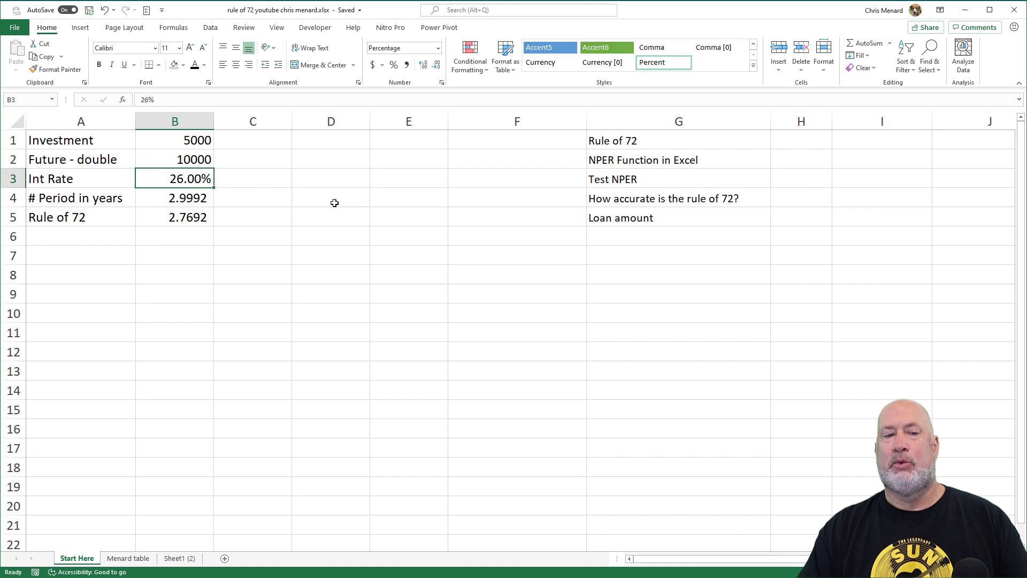
{"action": "key", "text": "Down"}
{"action": "key", "text": "Down"}
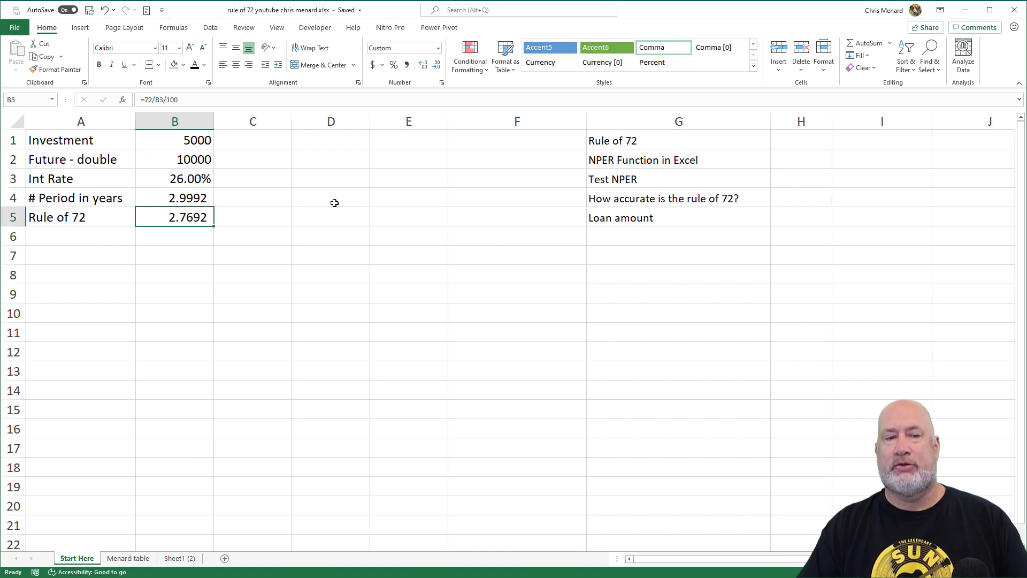
{"action": "key", "text": "Up"}
{"action": "key", "text": "Up"}
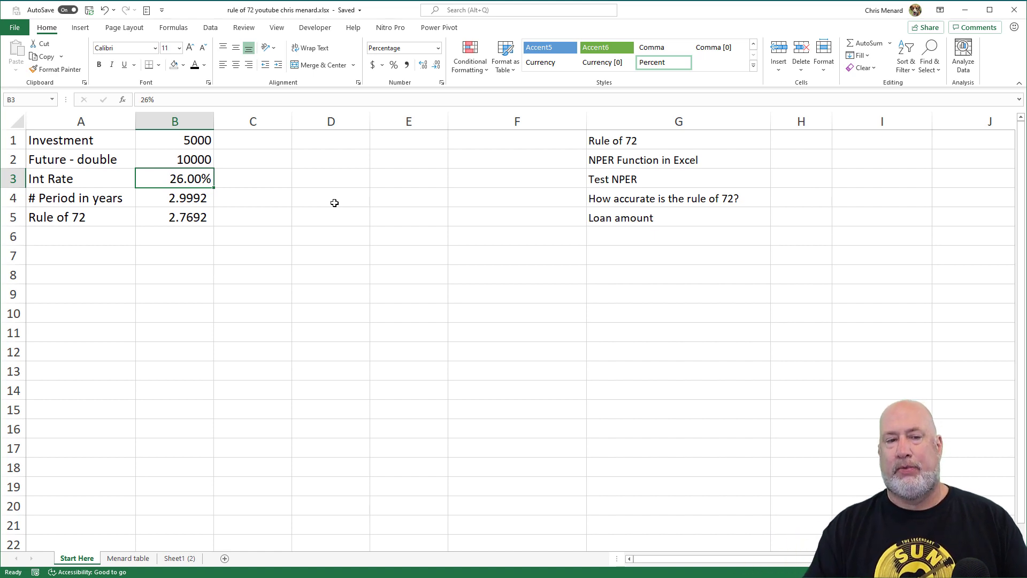
Try 72%, then restore 26%, where NPER gives 2.9992 versus 2.7692
{"action": "type", "text": "72"}
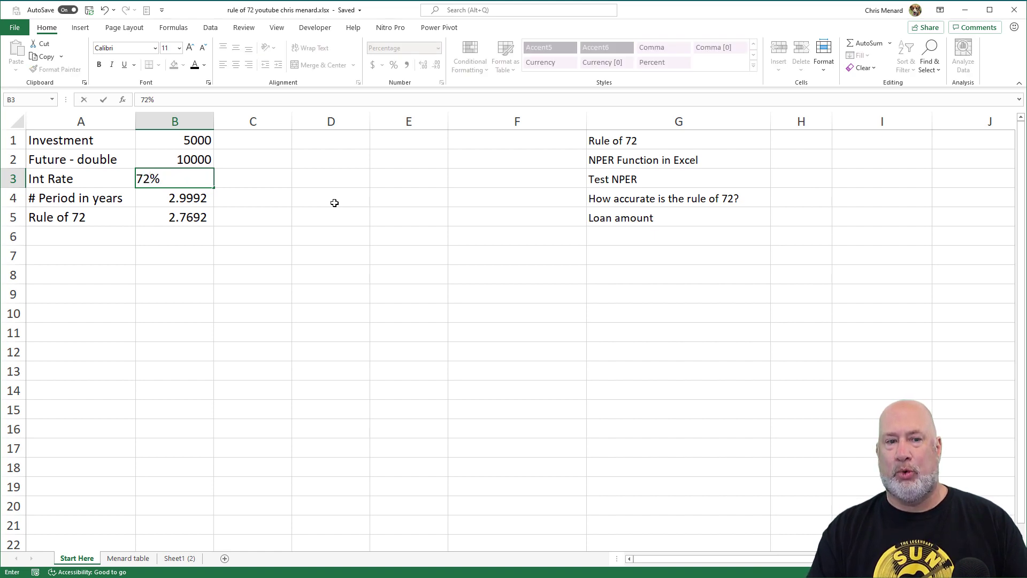
{"action": "key", "text": "Return"}
{"action": "key", "text": "Down"}
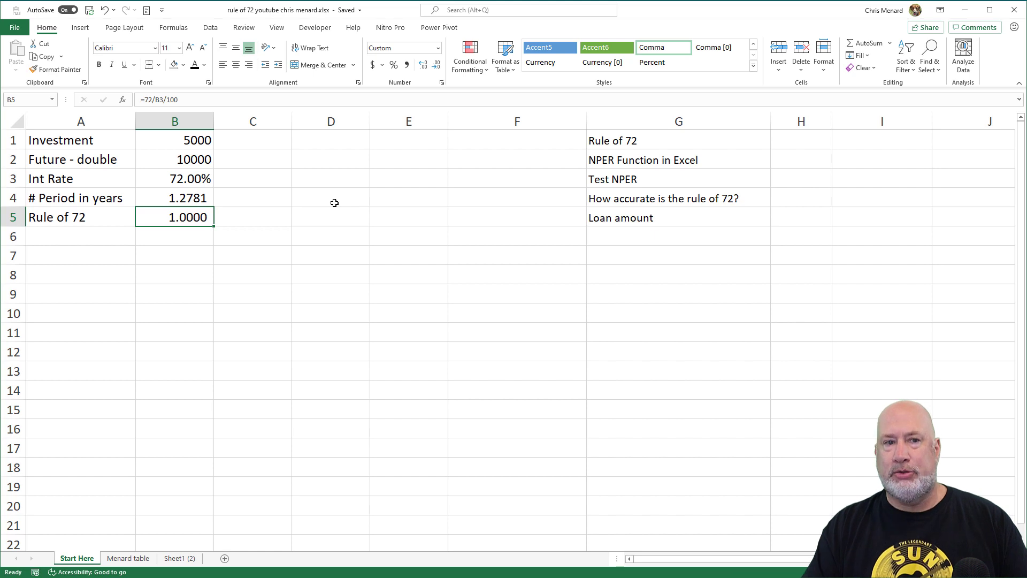
{"action": "key", "text": "Up"}
{"action": "key", "text": "Up"}
{"action": "type", "text": "26"}
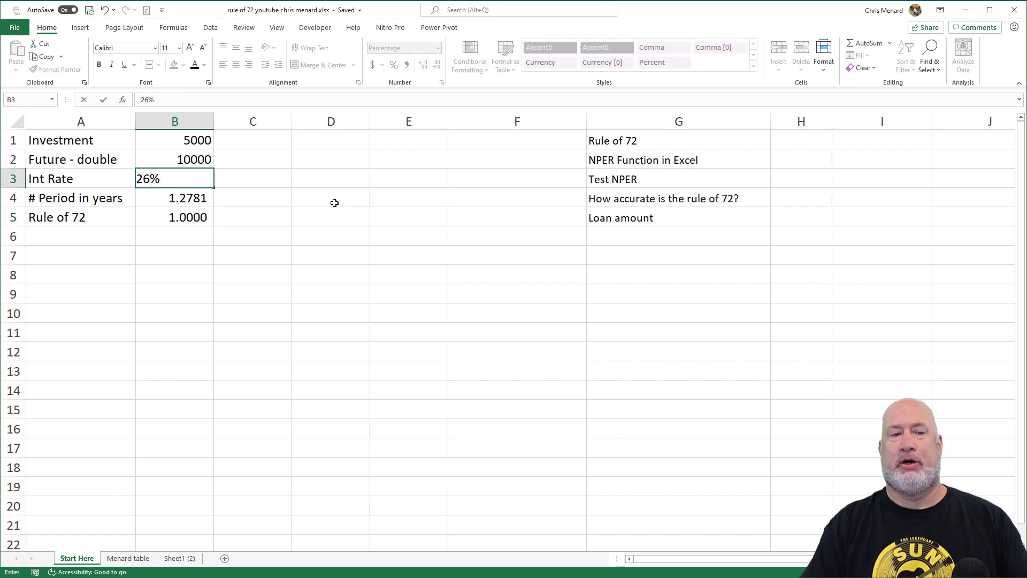
{"action": "key", "text": "Return"}
{"action": "key", "text": "Up"}
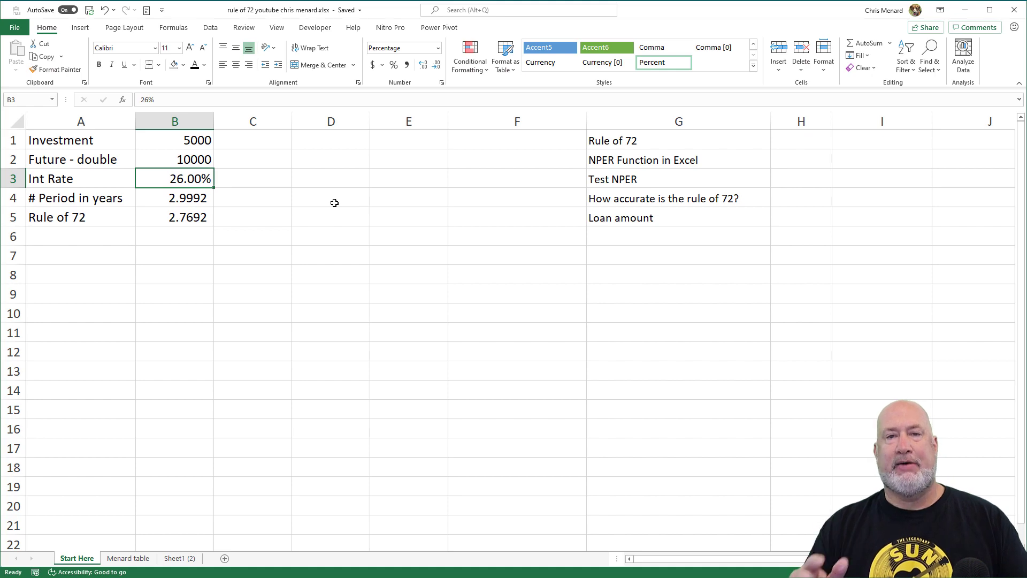
{"action": "left_click", "coordinate": [147, 558]}
{"action": "scroll", "coordinate": [316, 437], "scroll_direction": "down", "scroll_amount": 3}
{"action": "scroll", "coordinate": [319, 396], "scroll_direction": "up", "scroll_amount": 3}
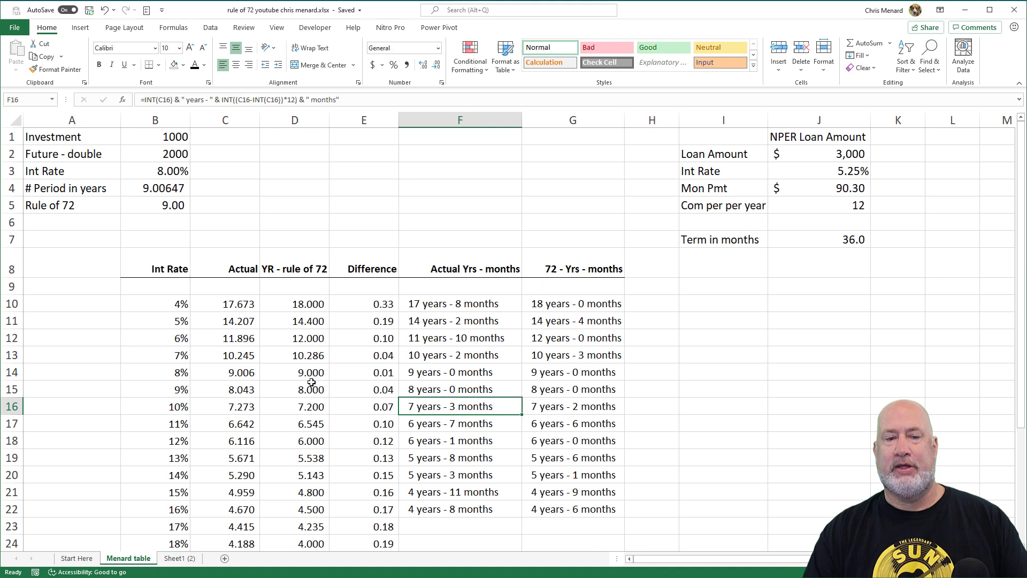
{"action": "left_click", "coordinate": [80, 559]}
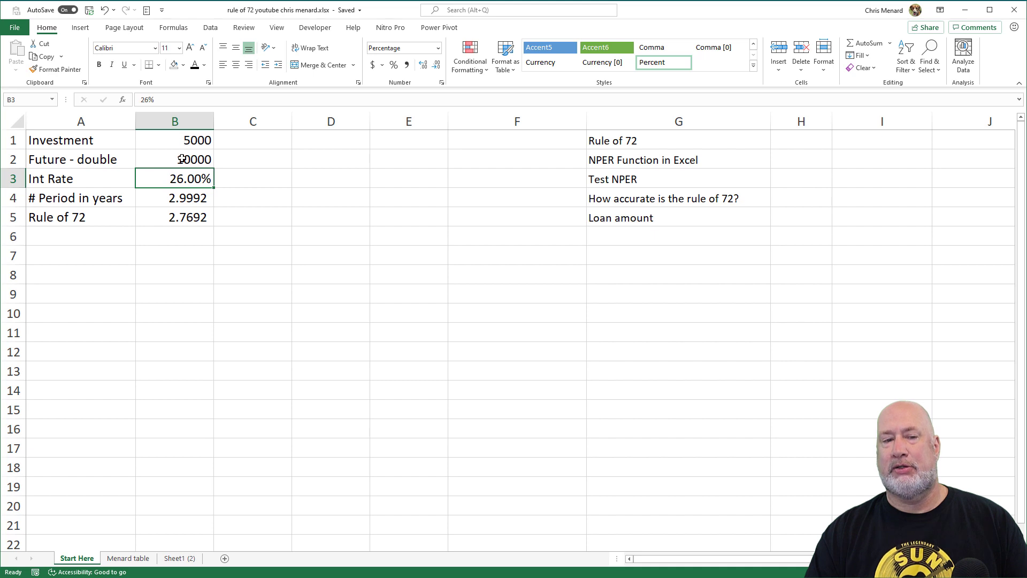
{"action": "left_click", "coordinate": [179, 205]}
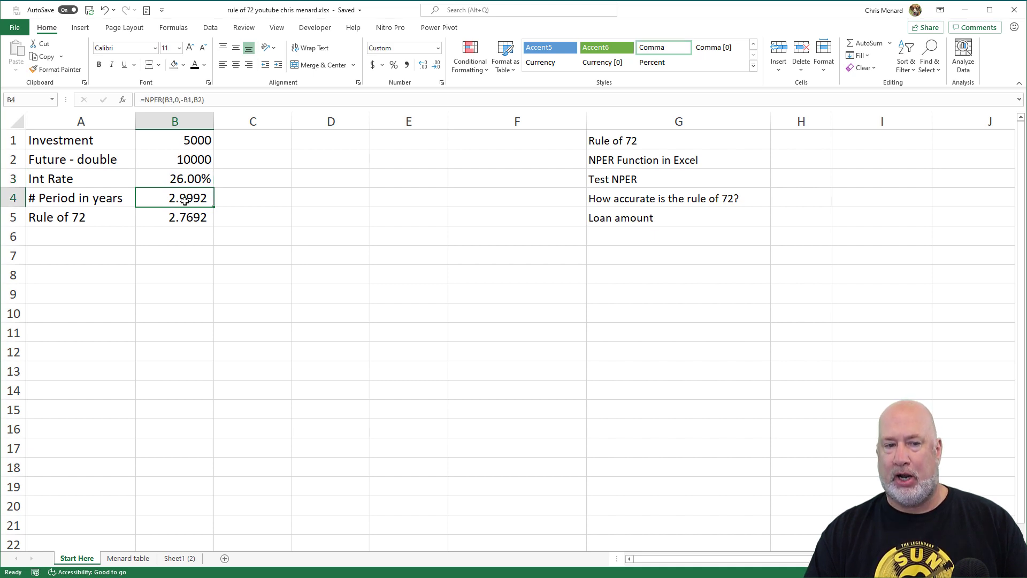
Enter 5000 in E1, test investments of 1 and 100 in B1, then restore 5000
{"action": "left_click", "coordinate": [398, 142]}
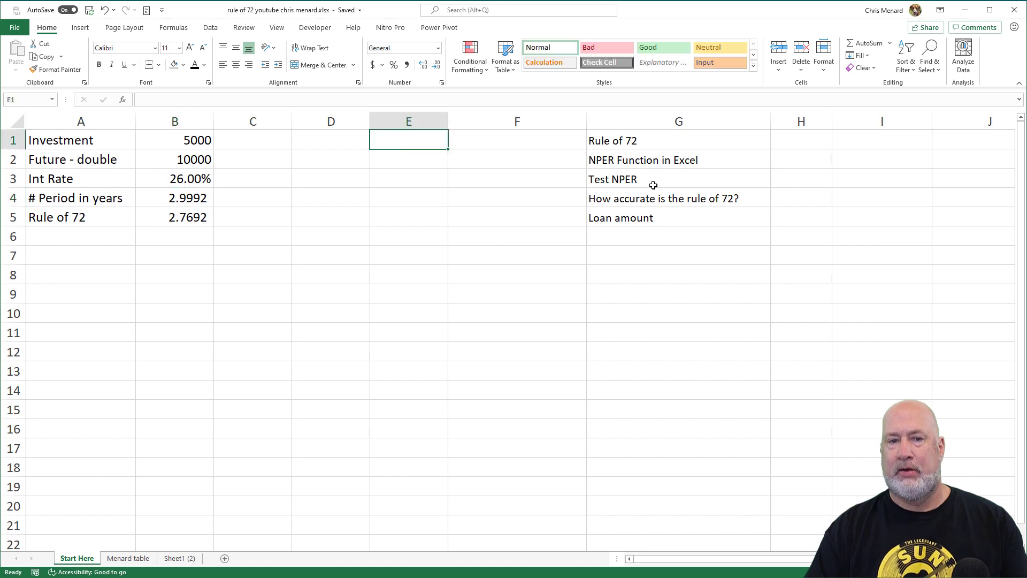
{"action": "type", "text": "5000"}
{"action": "key", "text": "Return"}
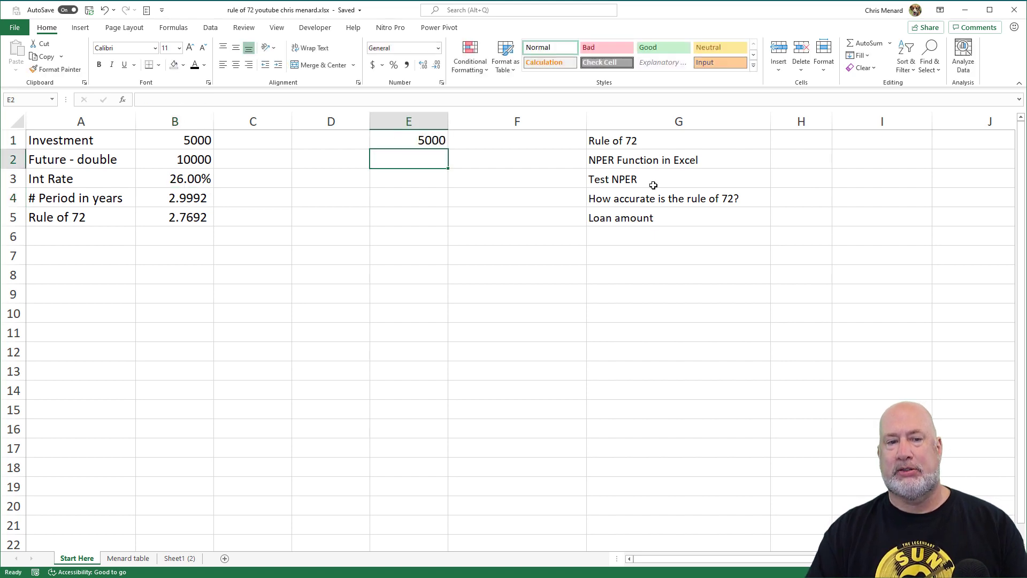
{"action": "key", "text": "Up"}
{"action": "key", "text": "Left"}
{"action": "key", "text": "Left"}
{"action": "key", "text": "Left"}
{"action": "type", "text": "1"}
{"action": "key", "text": "Return"}
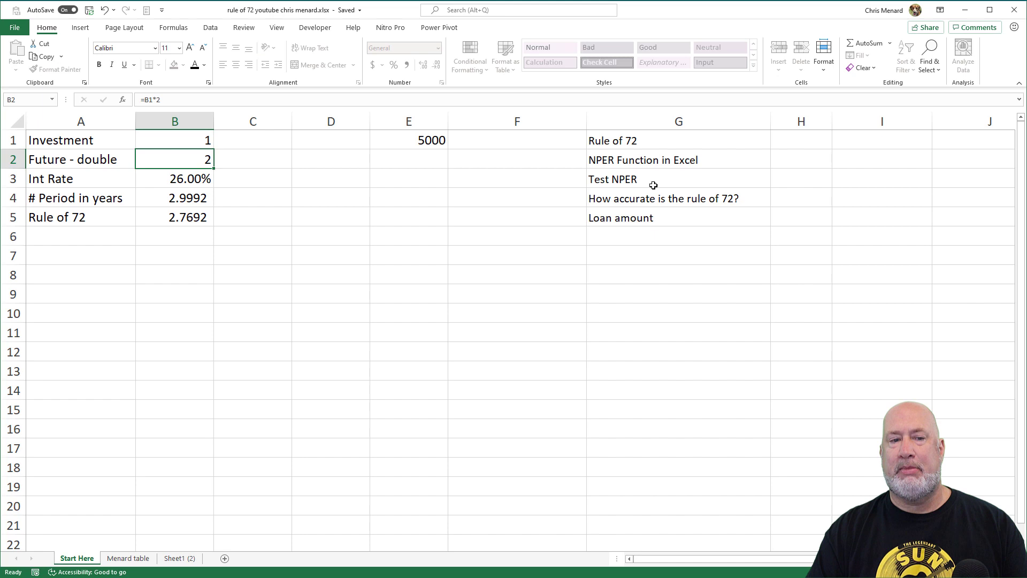
{"action": "key", "text": "Up"}
{"action": "type", "text": "100"}
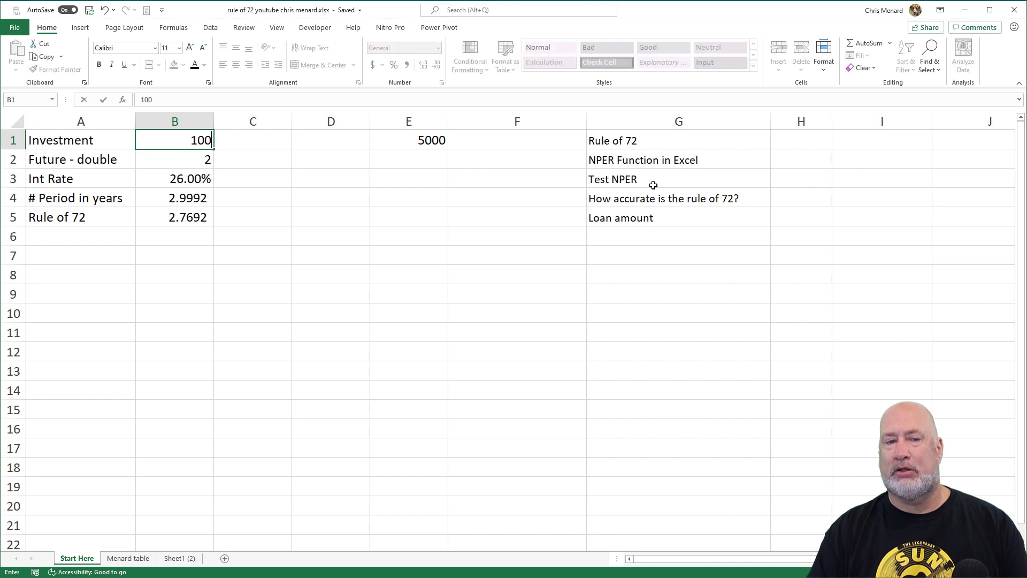
{"action": "key", "text": "Return"}
{"action": "key", "text": "Up"}
{"action": "type", "text": "5000"}
{"action": "key", "text": "Return"}
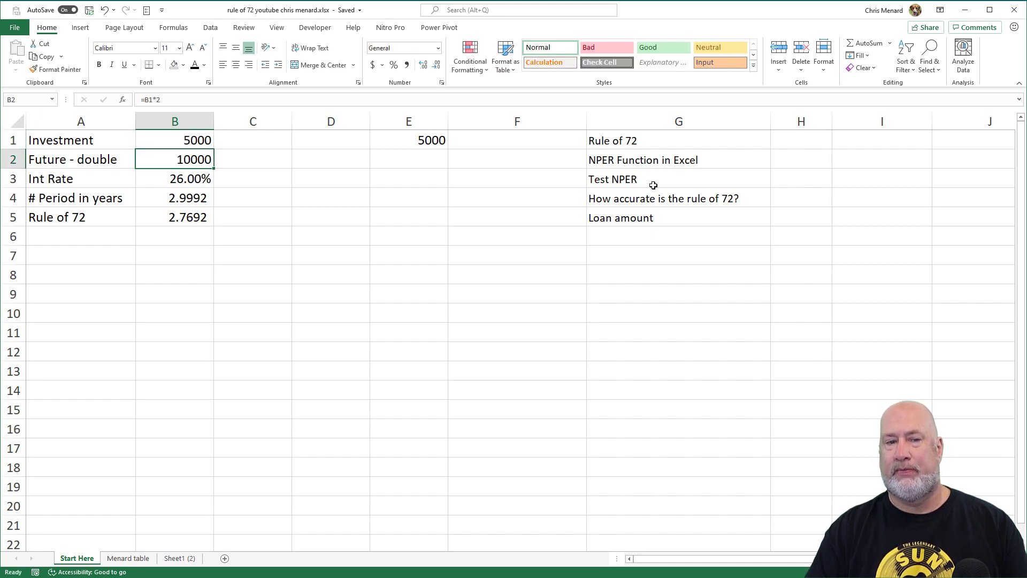
{"action": "key", "text": "Up"}
Number the years 1, 2 and 3 in D2:D4
{"action": "key", "text": "Right"}
{"action": "key", "text": "Right"}
{"action": "key", "text": "Right"}
{"action": "key", "text": "Right"}
{"action": "key", "text": "Left"}
{"action": "key", "text": "Down"}
{"action": "key", "text": "Left"}
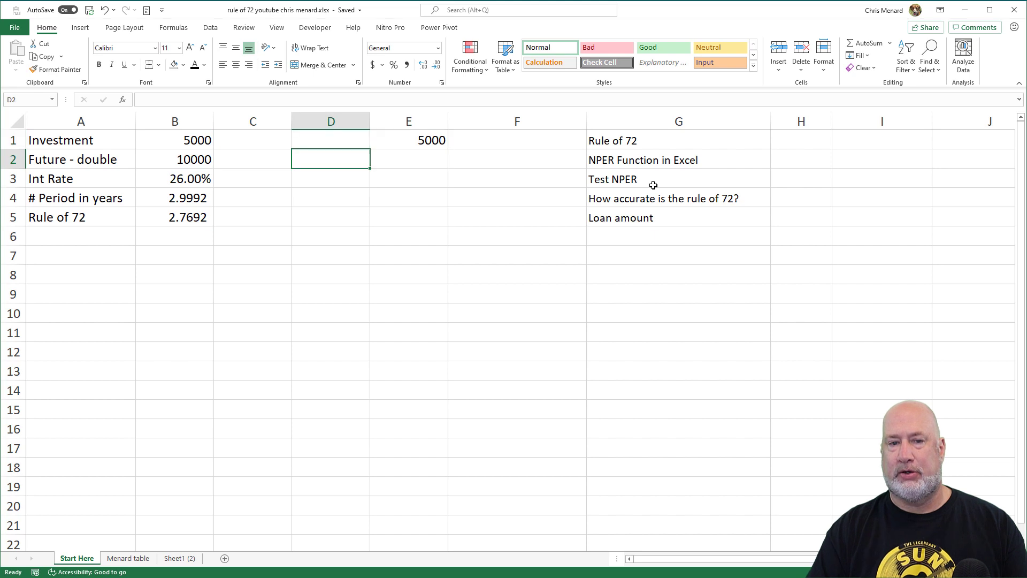
{"action": "type", "text": "1"}
{"action": "key", "text": "Return"}
{"action": "type", "text": "2"}
{"action": "key", "text": "Return"}
{"action": "type", "text": "3"}
{"action": "key", "text": "Return"}
{"action": "key", "text": "Up"}
{"action": "key", "text": "Up"}
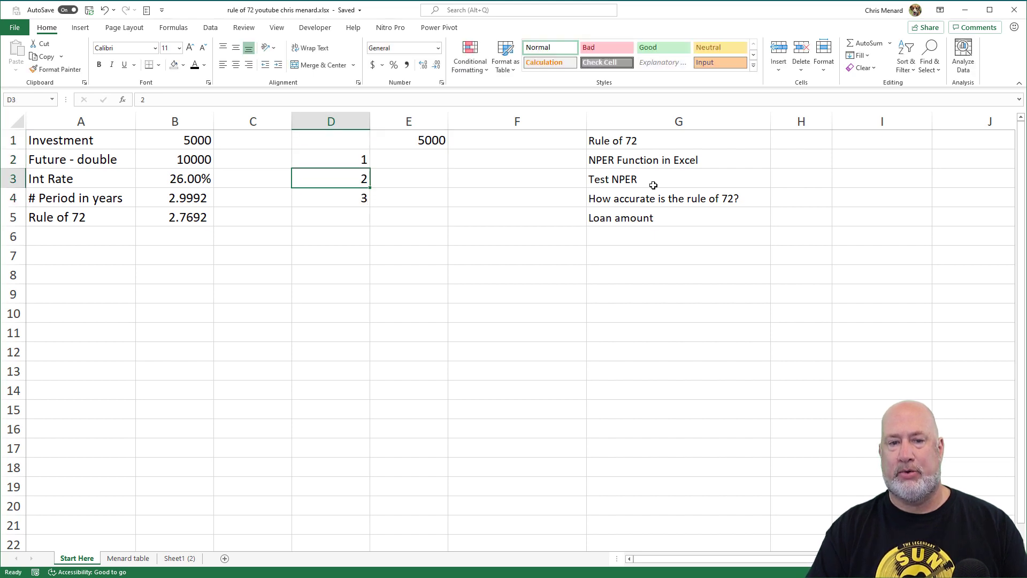
Enter =E1*(1+$B$3) in E2, giving 6300 after year 1
{"action": "key", "text": "Up"}
{"action": "key", "text": "Right"}
{"action": "type", "text": "="}
{"action": "key", "text": "Up"}
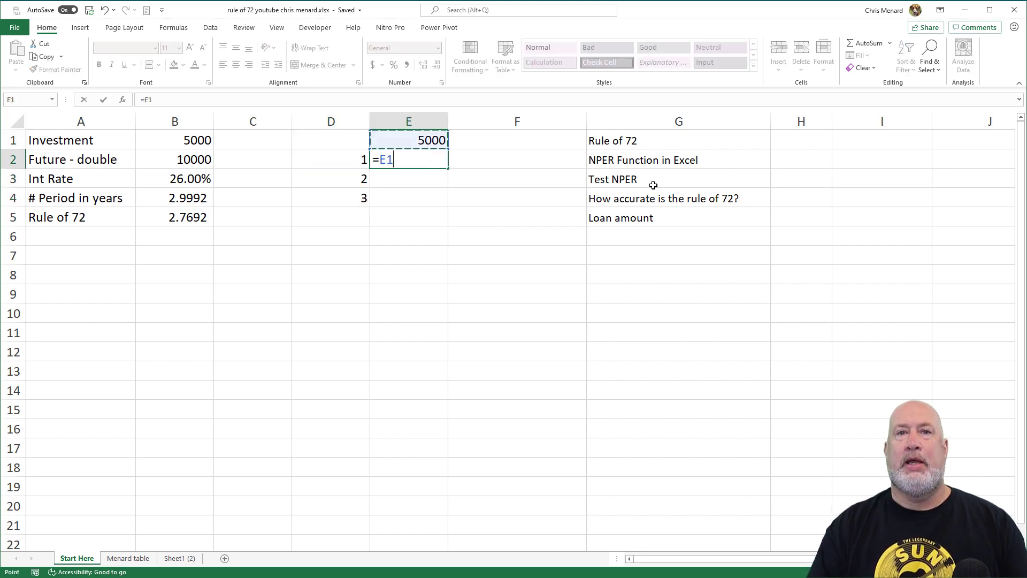
{"action": "type", "text": "*"}
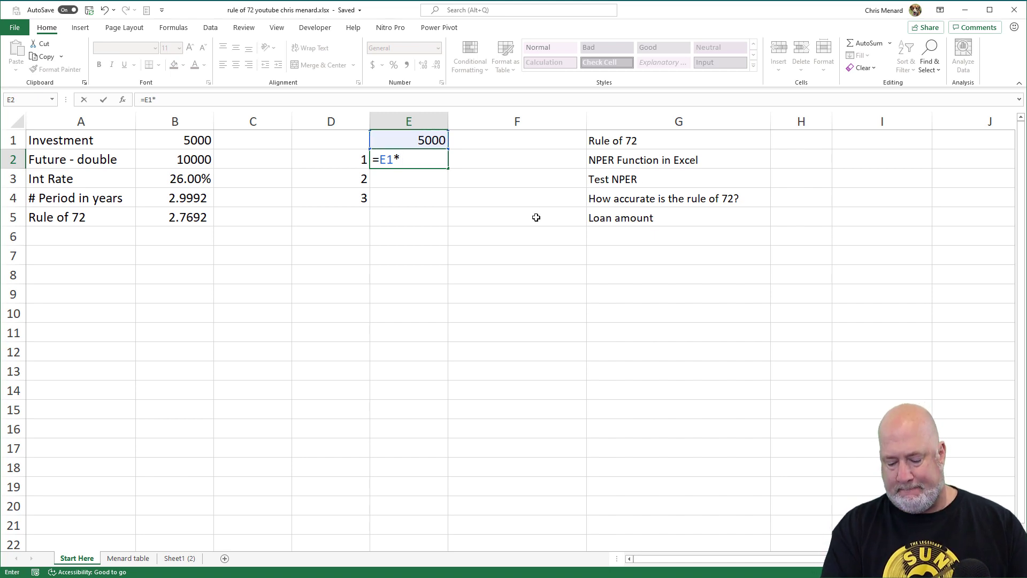
{"action": "type", "text": "("}
{"action": "key", "text": "BackSpace"}
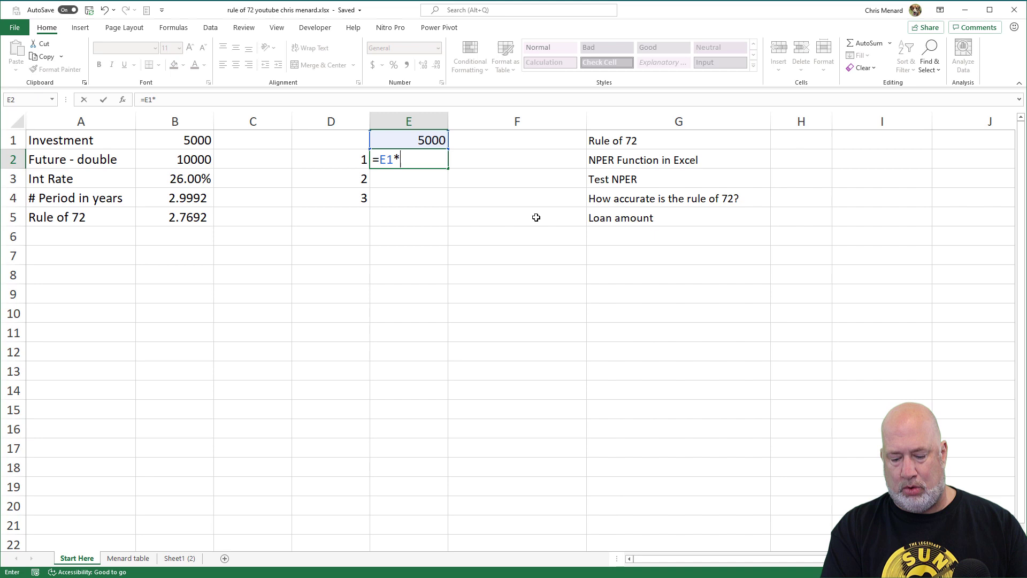
{"action": "type", "text": "(1+"}
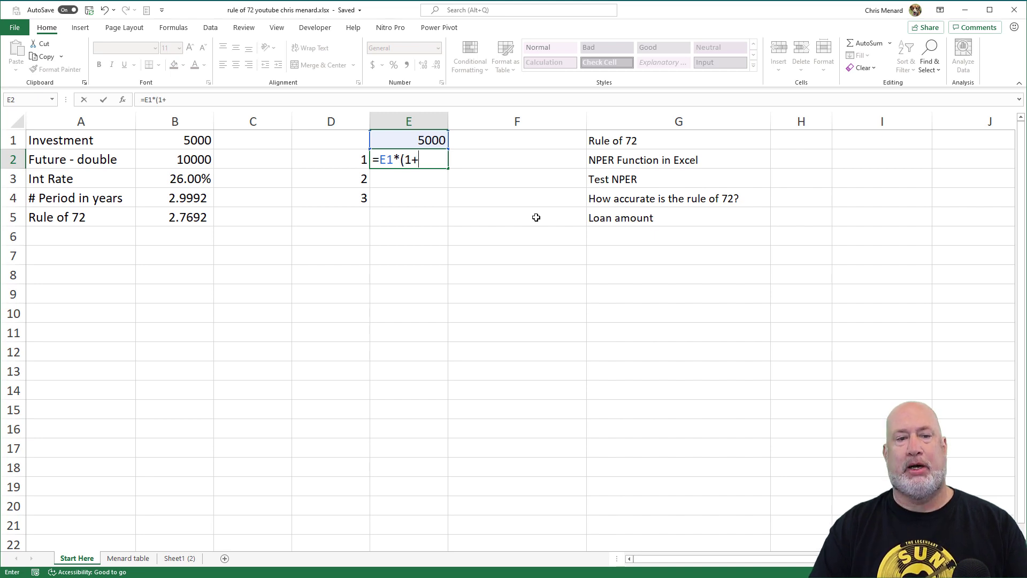
{"action": "left_click", "coordinate": [179, 179]}
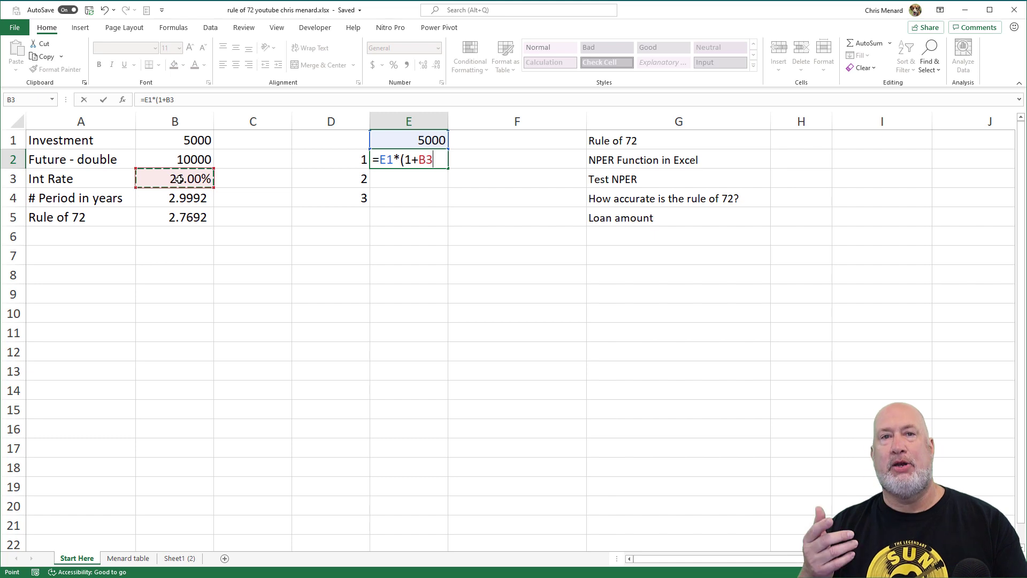
{"action": "key", "text": "F4"}
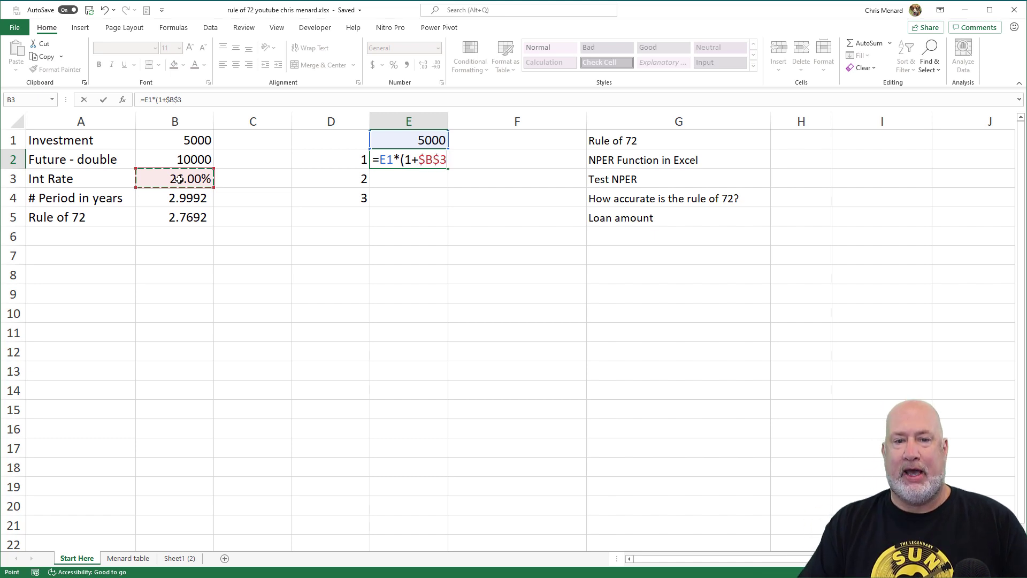
{"action": "type", "text": ")"}
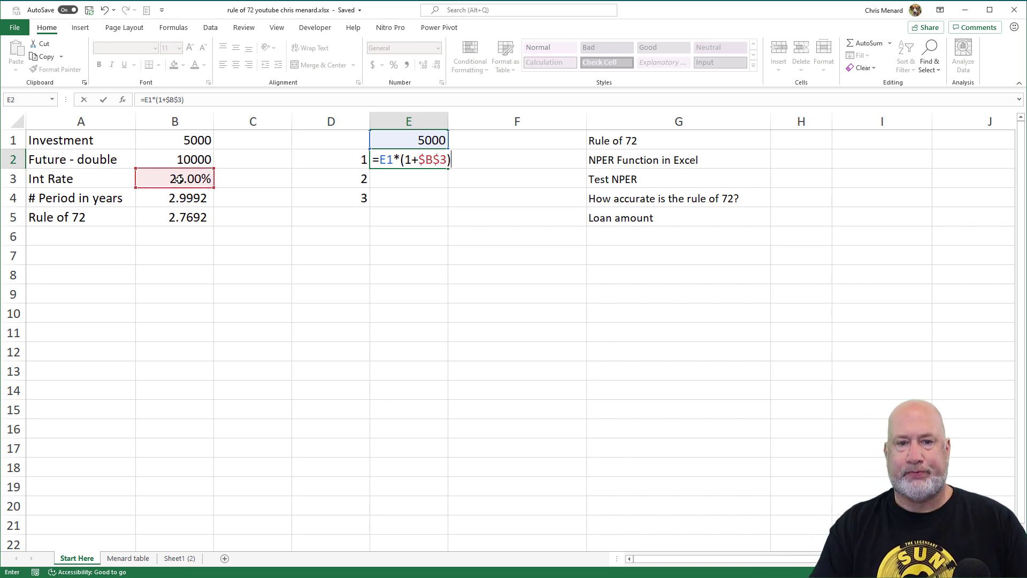
{"action": "key", "text": "Return"}
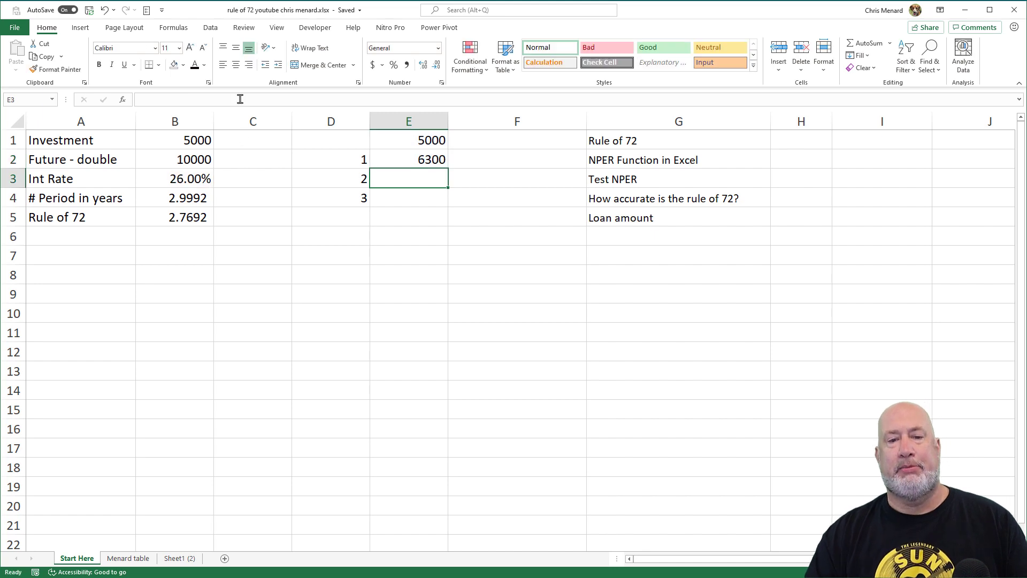
Fill the growth formula from E2 down through E4 for years 2 and 3
{"action": "left_click", "coordinate": [390, 159]}
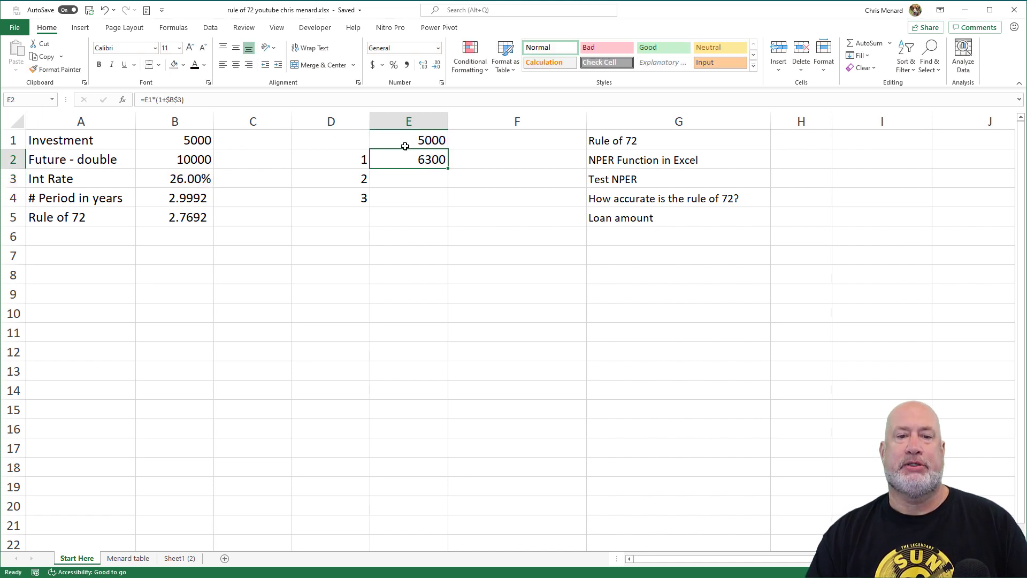
{"action": "left_click", "coordinate": [412, 142]}
{"action": "left_click", "coordinate": [415, 158]}
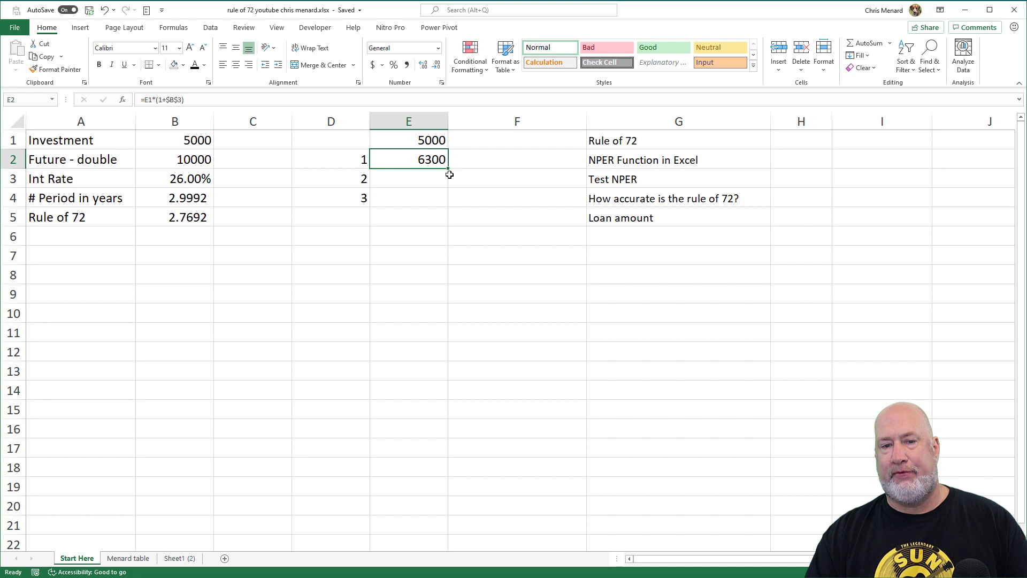
{"action": "left_click_drag", "start_coordinate": [448, 171], "coordinate": [449, 189]}
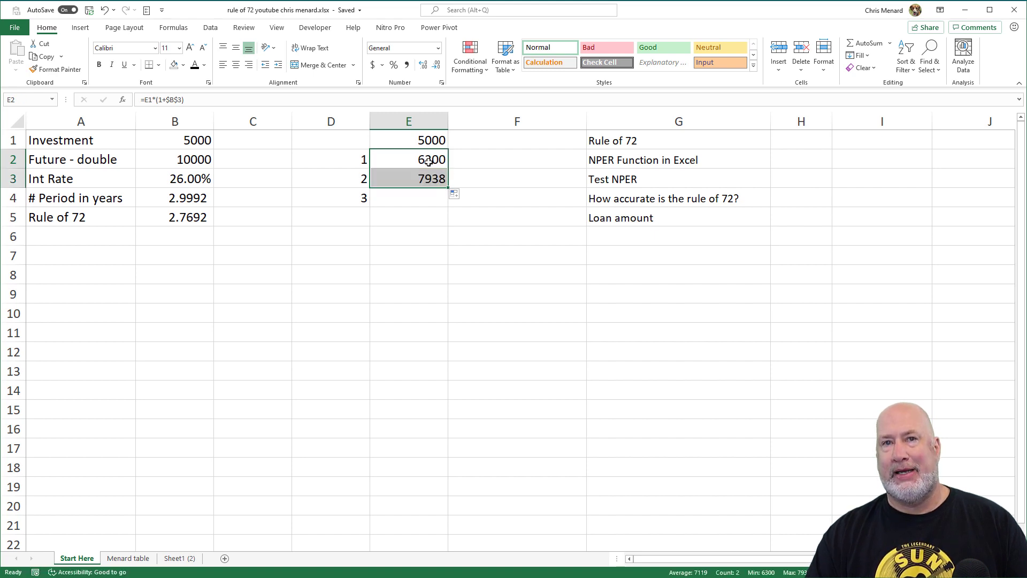
{"action": "left_click", "coordinate": [429, 180]}
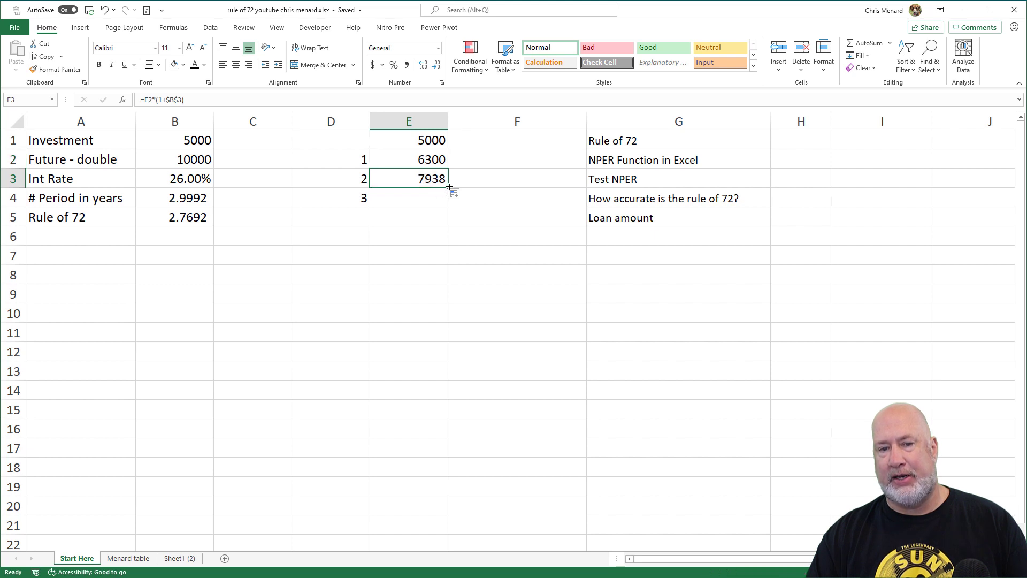
{"action": "left_click_drag", "start_coordinate": [449, 187], "coordinate": [450, 206]}
{"action": "left_click", "coordinate": [429, 200]}
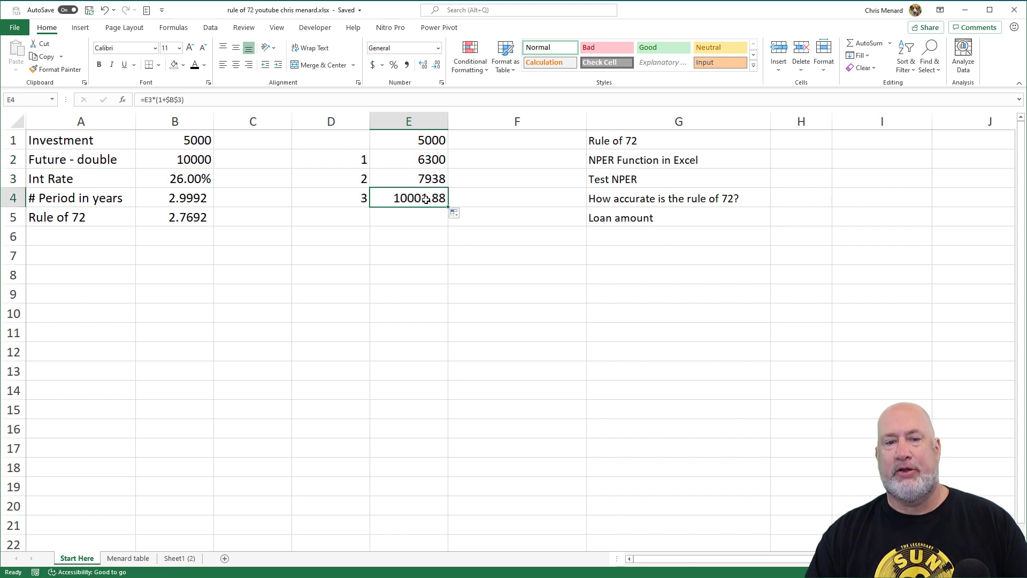
Format E1:E4 as comma style with no decimals and compare 10,002 against B4
{"action": "left_click_drag", "start_coordinate": [420, 140], "coordinate": [428, 199]}
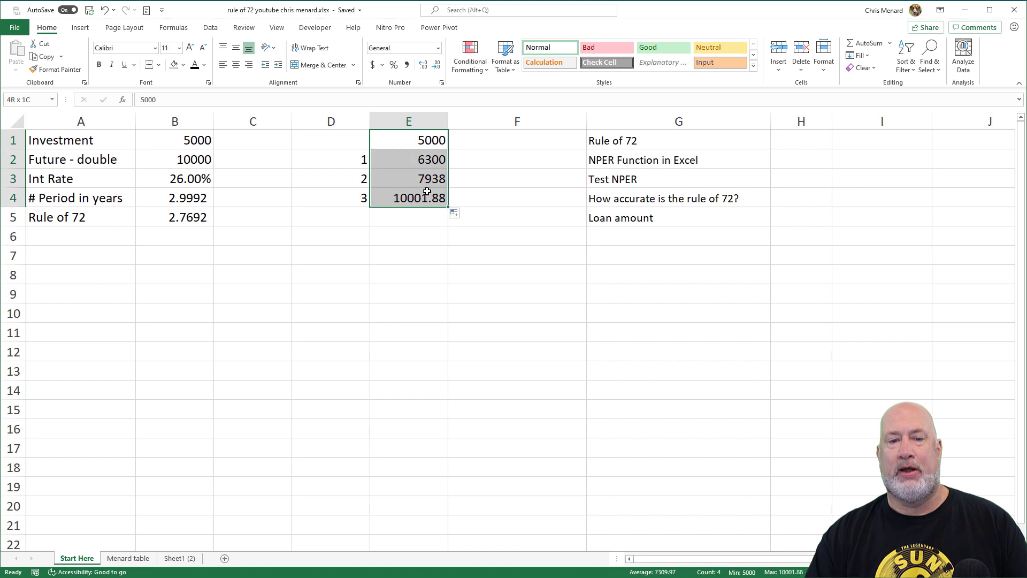
{"action": "left_click", "coordinate": [407, 65]}
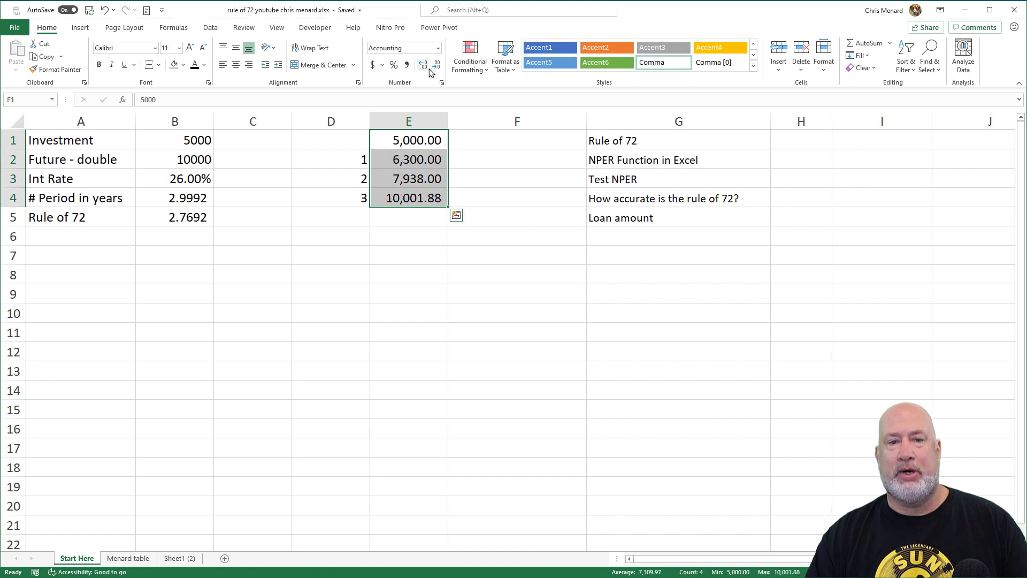
{"action": "left_click", "coordinate": [437, 66]}
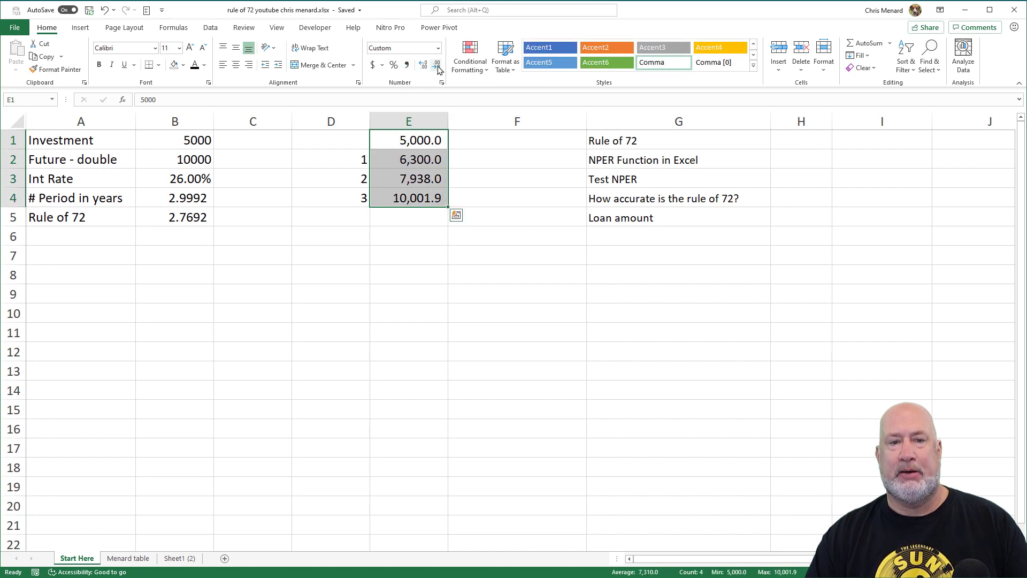
{"action": "left_click", "coordinate": [438, 66]}
{"action": "left_click", "coordinate": [427, 194]}
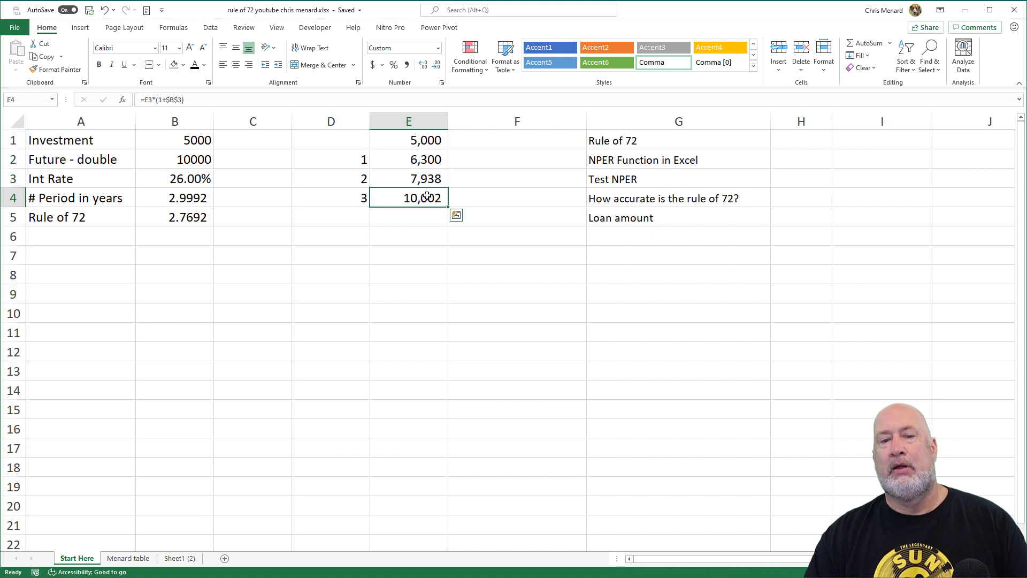
{"action": "left_click", "coordinate": [208, 194]}
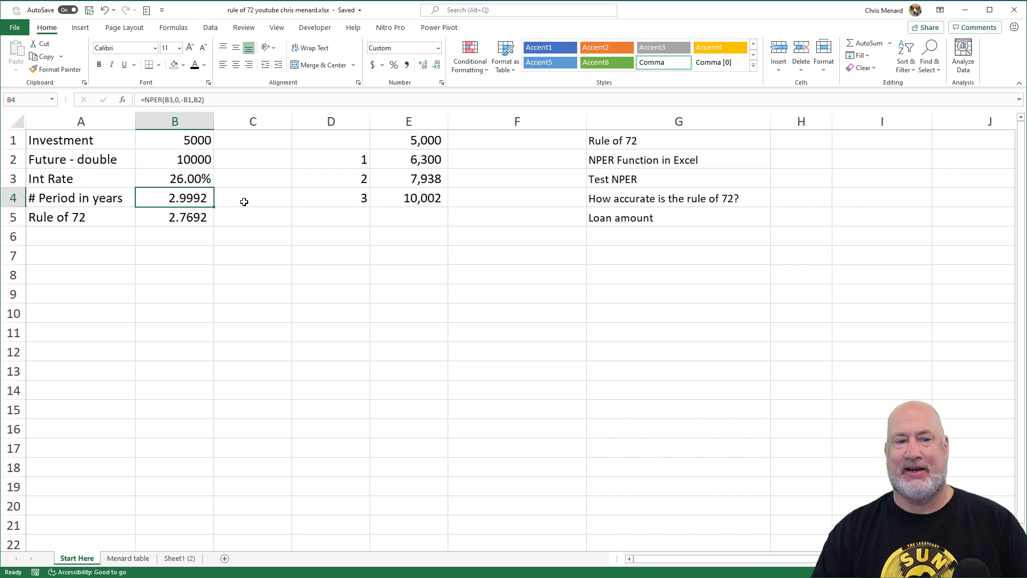
{"action": "left_click", "coordinate": [381, 205]}
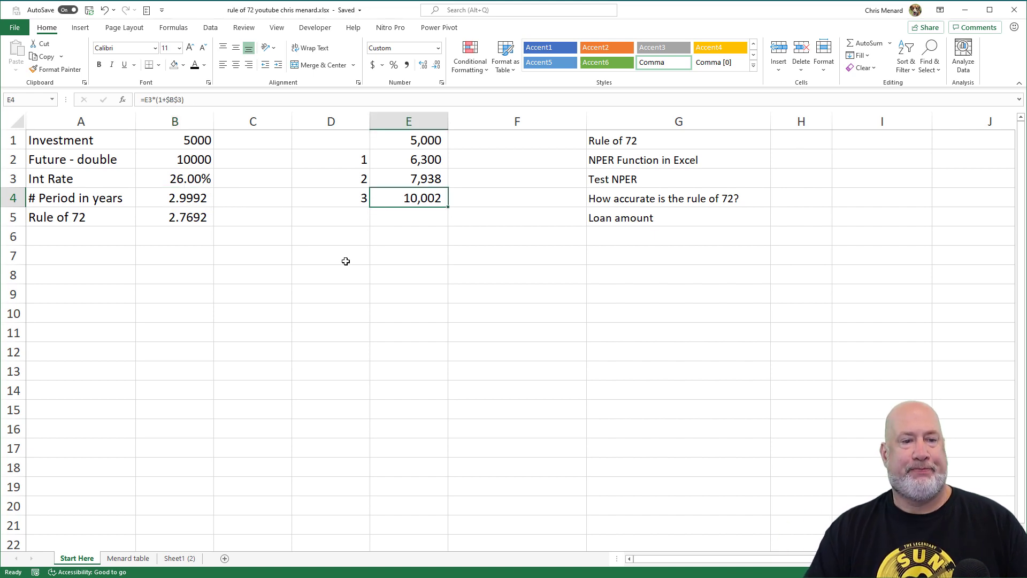
{"action": "left_click", "coordinate": [180, 205]}
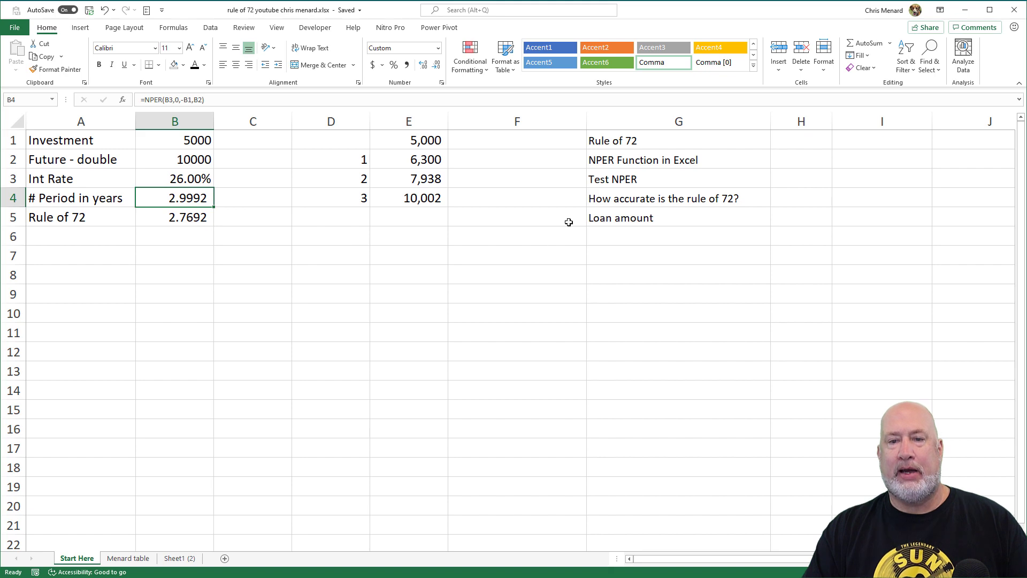
{"action": "left_click", "coordinate": [137, 562]}
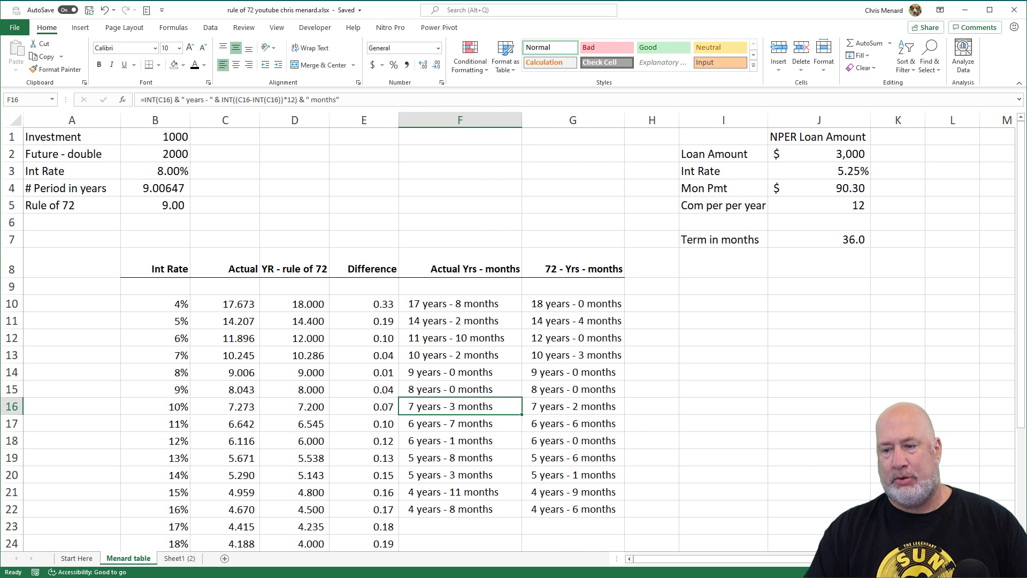
{"action": "scroll", "coordinate": [513, 334], "scroll_direction": "down", "scroll_amount": 3}
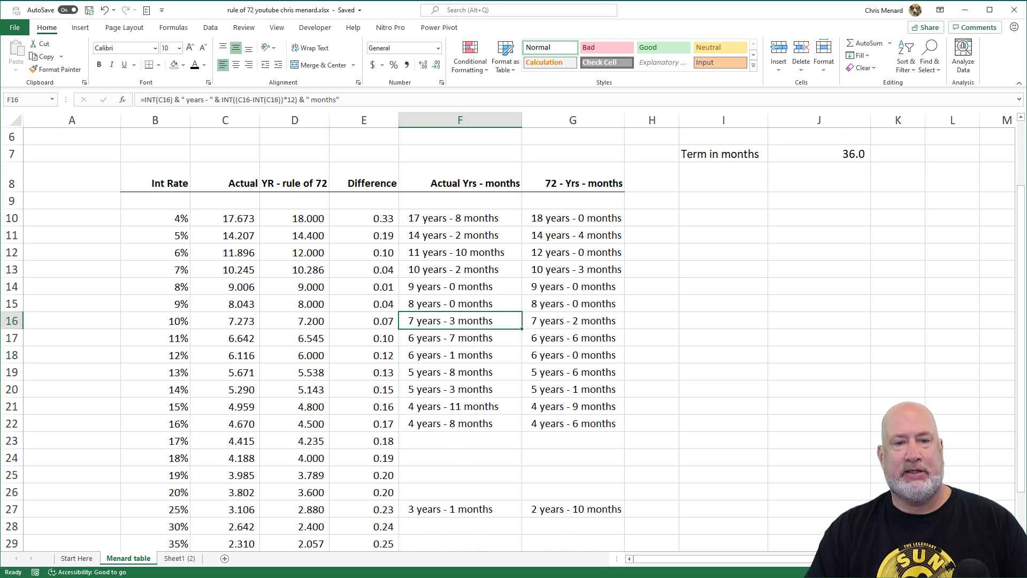
{"action": "scroll", "coordinate": [202, 197], "scroll_direction": "down", "scroll_amount": 1}
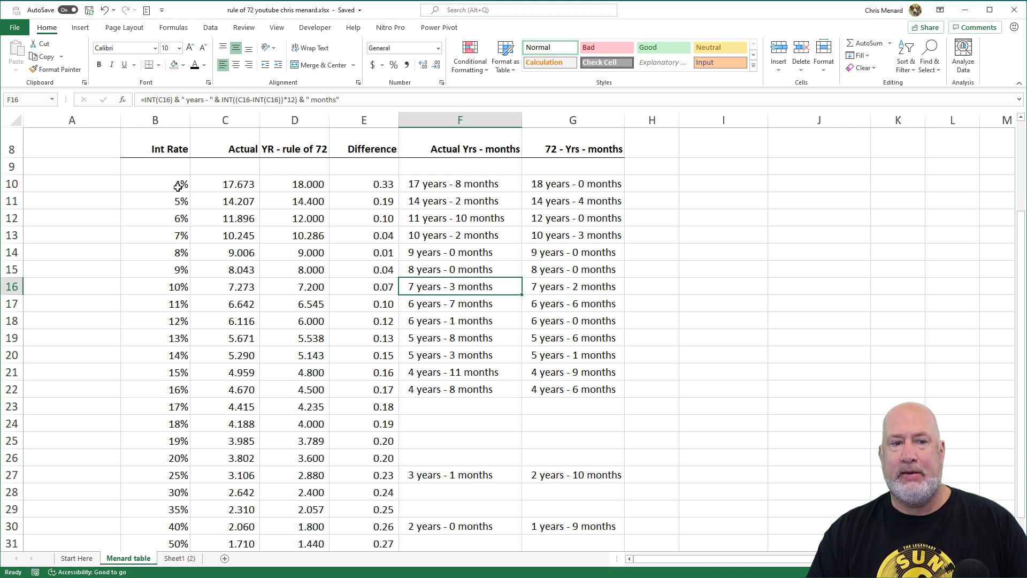
{"action": "scroll", "coordinate": [172, 289], "scroll_direction": "down", "scroll_amount": 3}
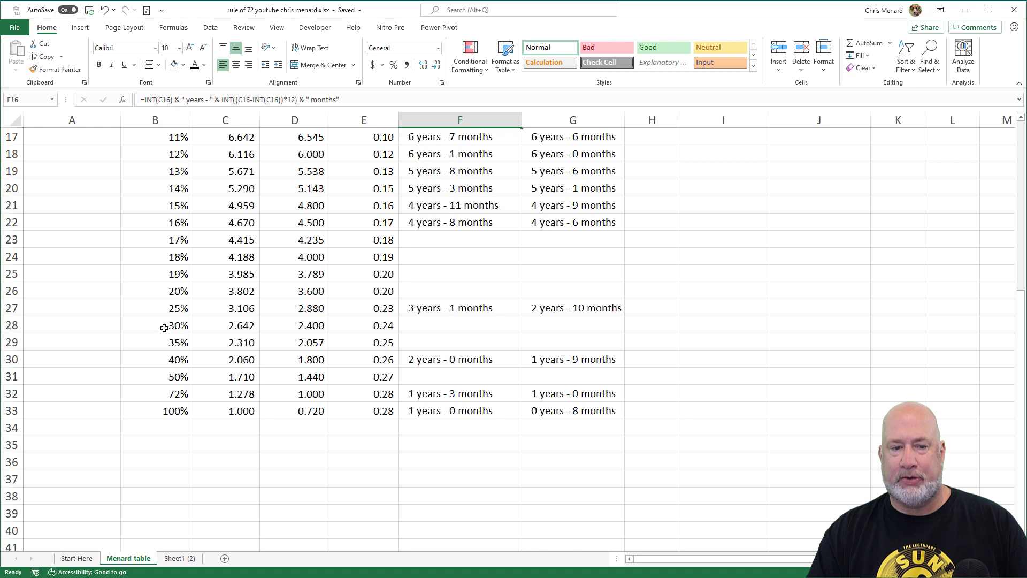
{"action": "left_click", "coordinate": [168, 394]}
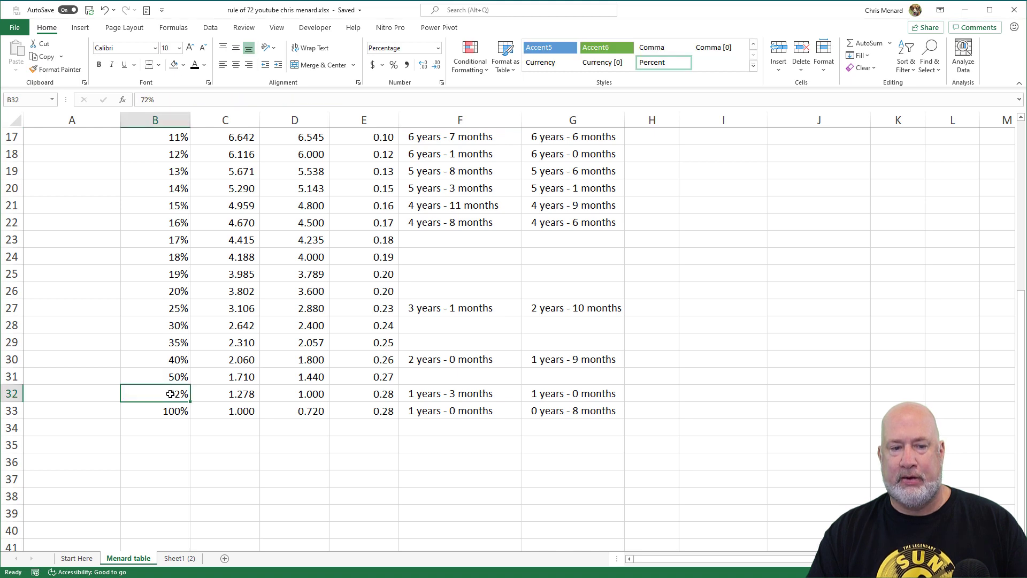
{"action": "left_click", "coordinate": [294, 400]}
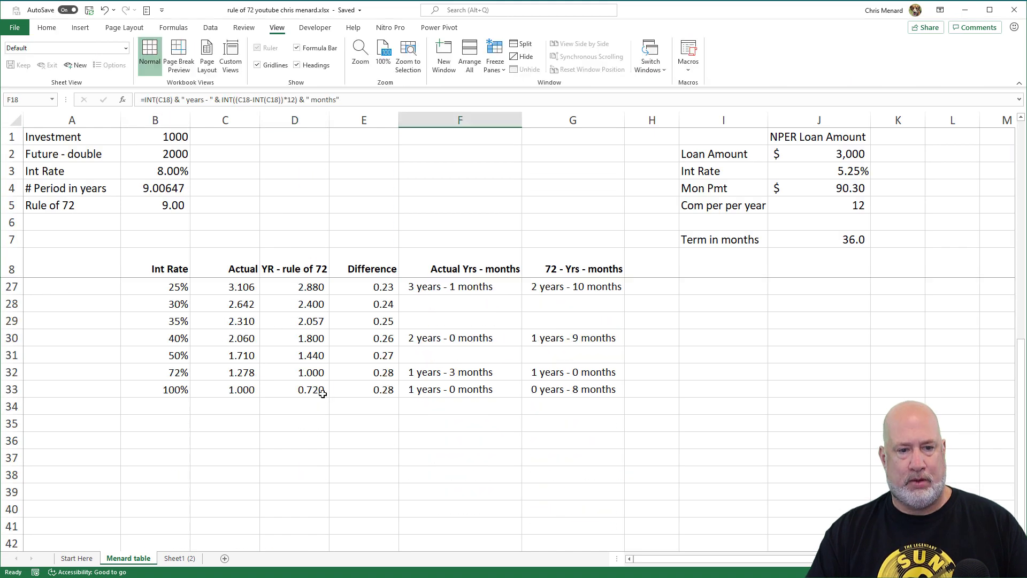
{"action": "left_click", "coordinate": [299, 374]}
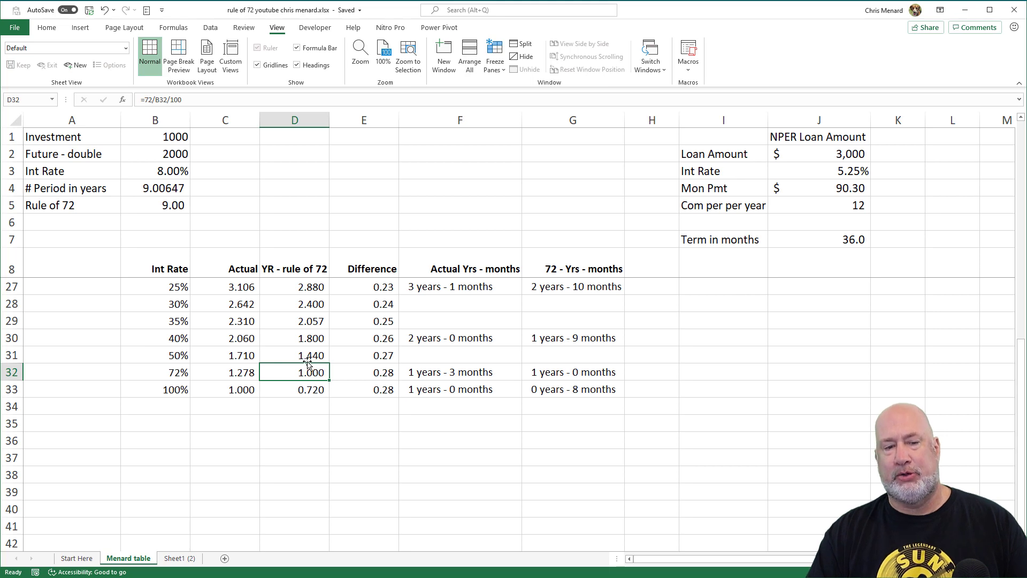
{"action": "scroll", "coordinate": [308, 364], "scroll_direction": "up", "scroll_amount": 6}
{"action": "left_click", "coordinate": [238, 304]}
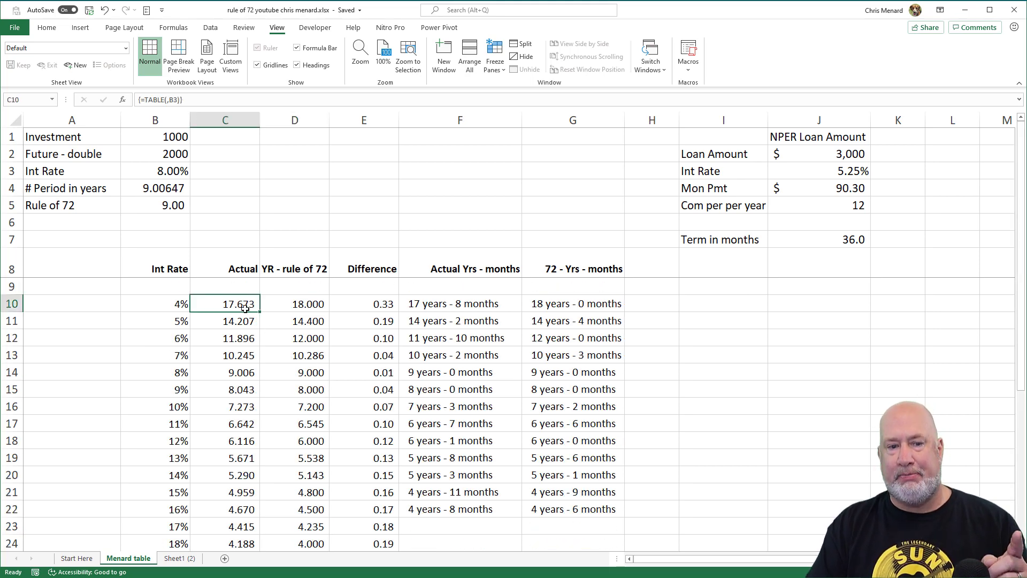
{"action": "key", "text": "Down"}
{"action": "key", "text": "Down"}
{"action": "key", "text": "Down"}
{"action": "key", "text": "Right"}
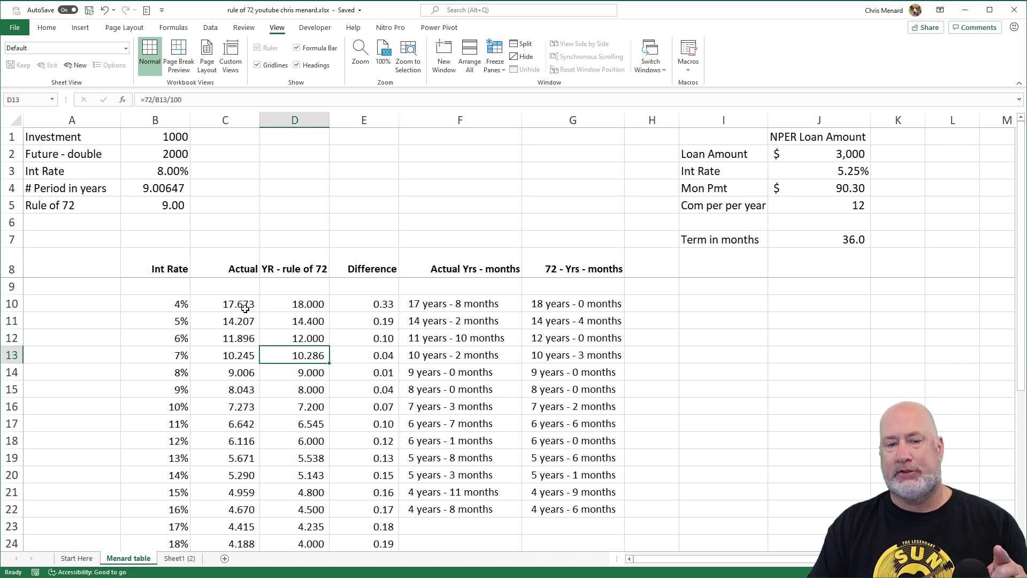
{"action": "key", "text": "Right"}
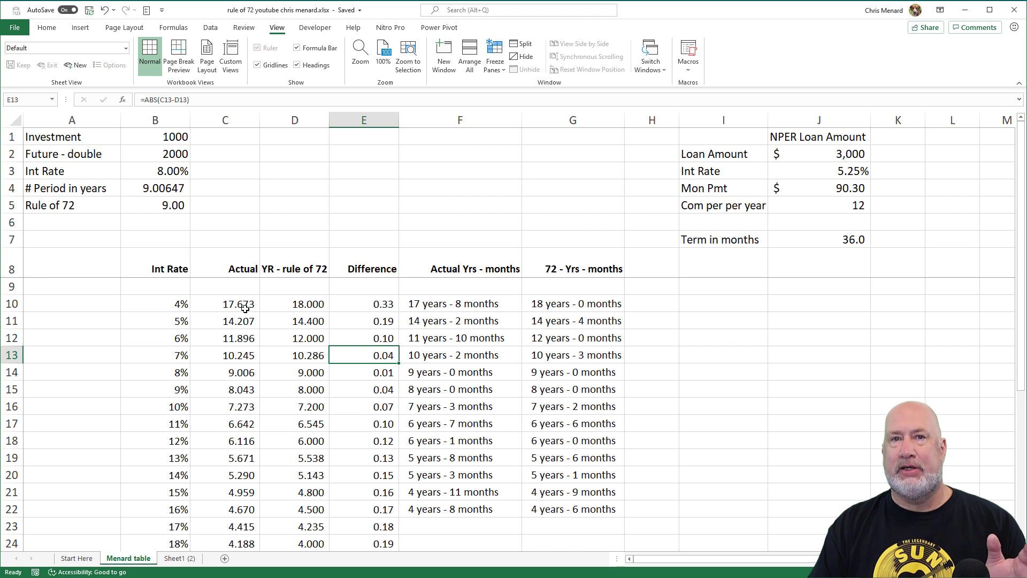
{"action": "key", "text": "Up"}
{"action": "key", "text": "Up"}
{"action": "key", "text": "Up"}
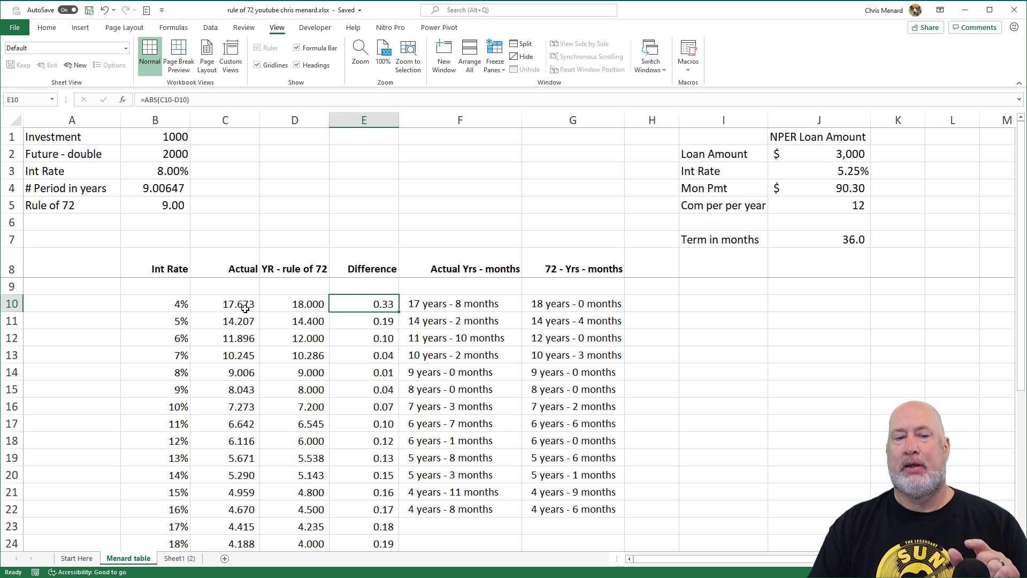
{"action": "left_click", "coordinate": [245, 308]}
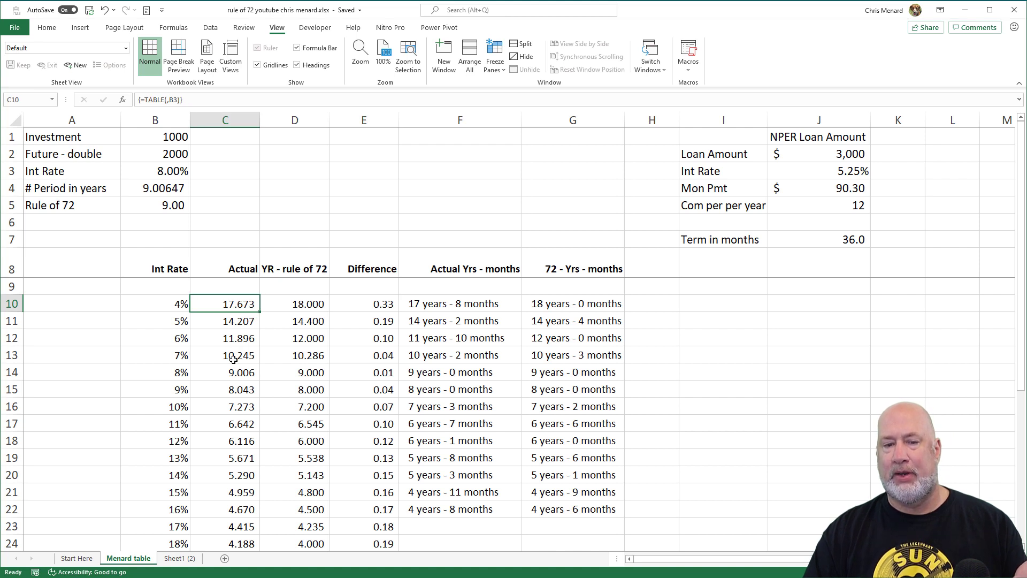
{"action": "left_click", "coordinate": [428, 303]}
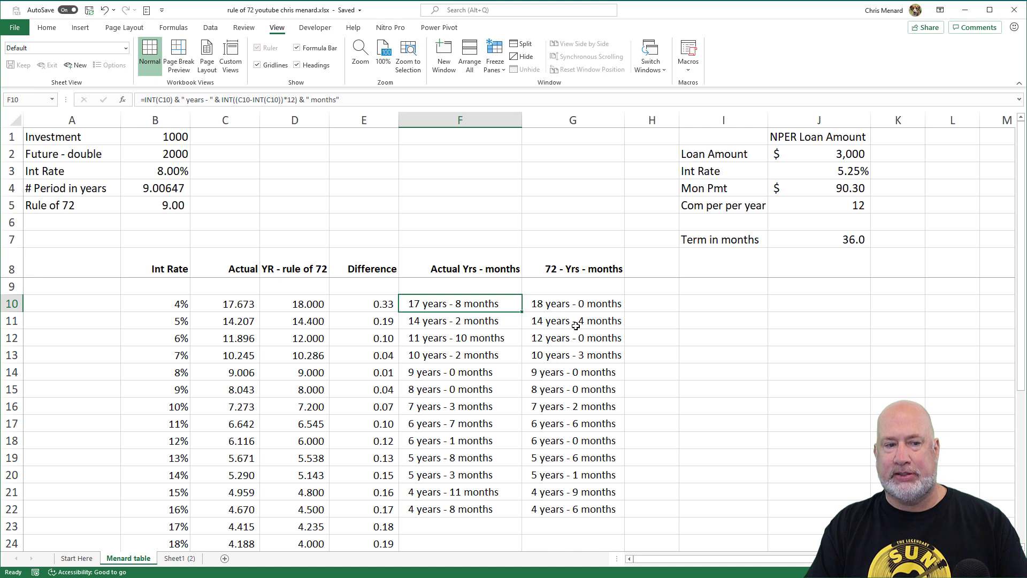
{"action": "key", "text": "Right"}
{"action": "key", "text": "Right"}
{"action": "key", "text": "Right"}
{"action": "type", "text": "+12"}
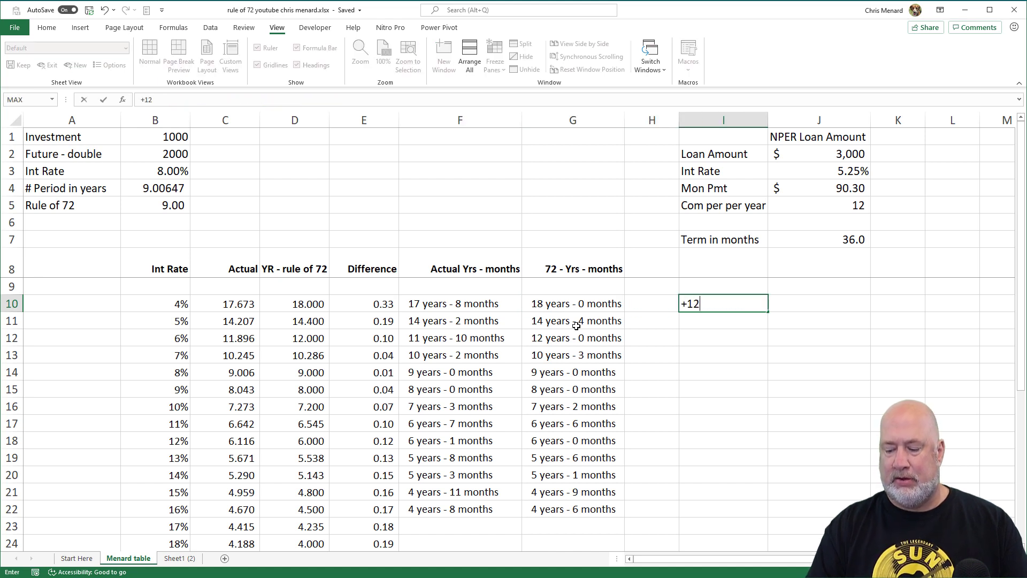
{"action": "type", "text": "*.673"}
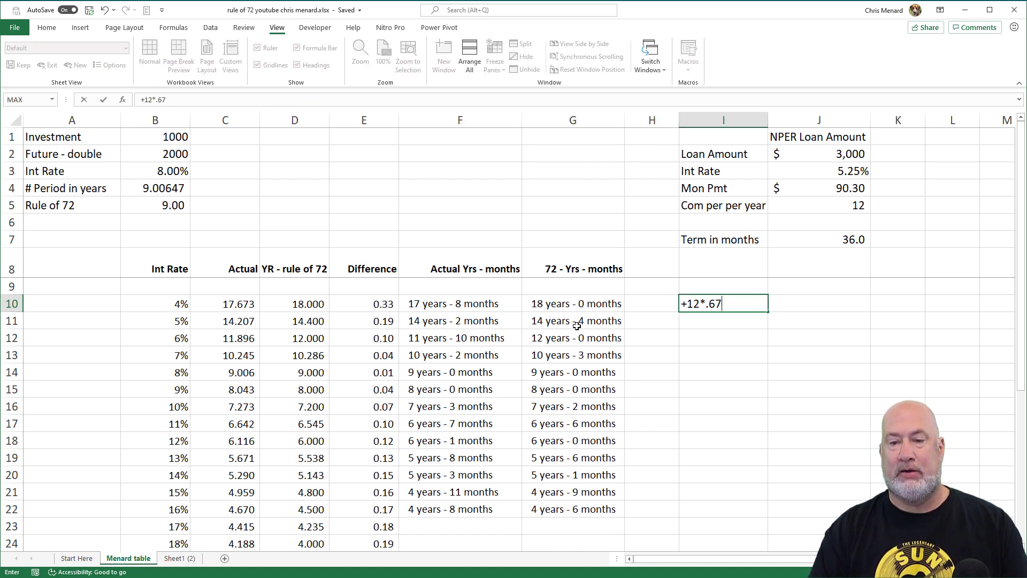
{"action": "key", "text": "ctrl+Return"}
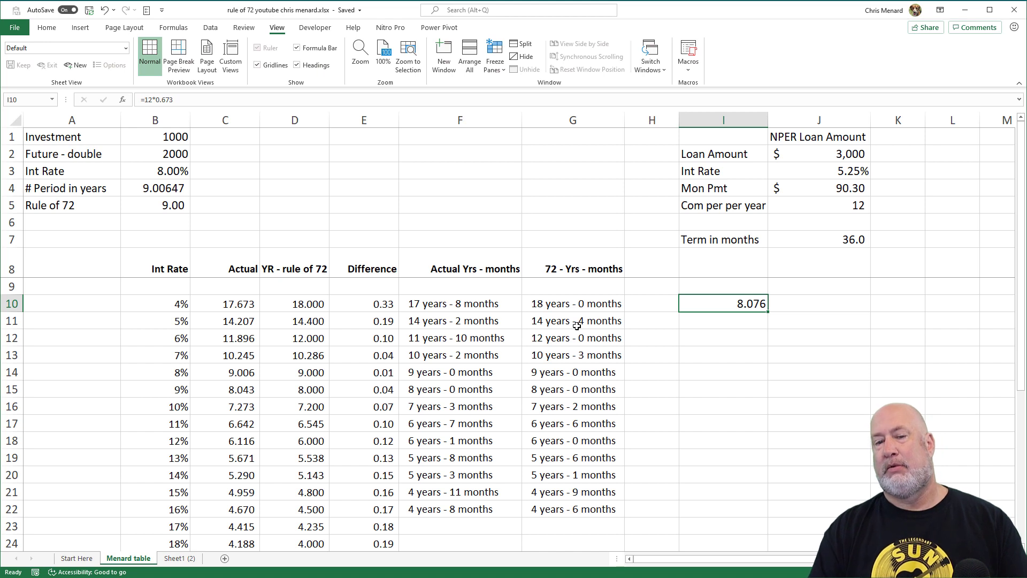
{"action": "key", "text": "Delete"}
{"action": "key", "text": "Left"}
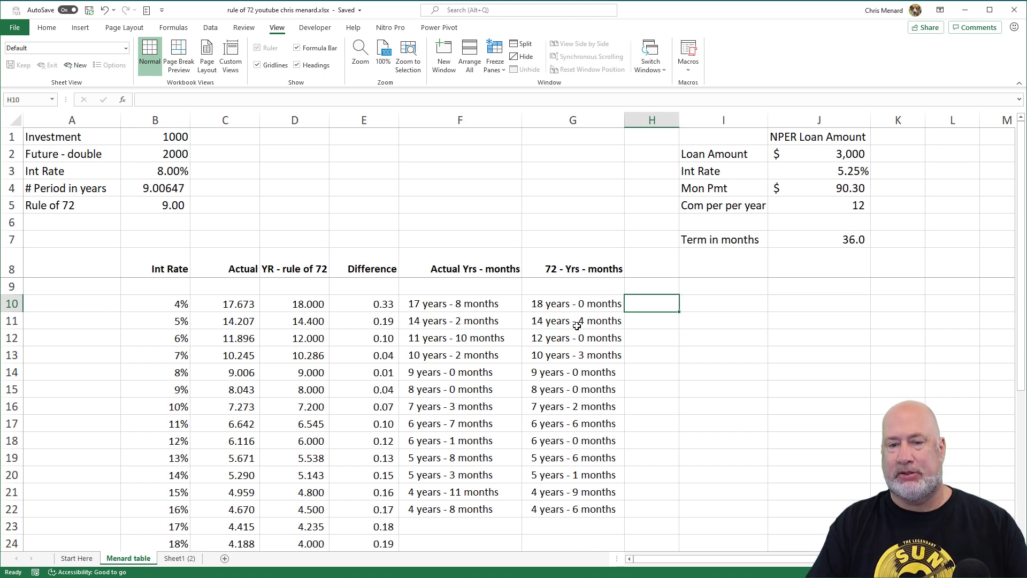
{"action": "key", "text": "Left"}
{"action": "key", "text": "Left"}
{"action": "key", "text": "Left"}
{"action": "key", "text": "Right"}
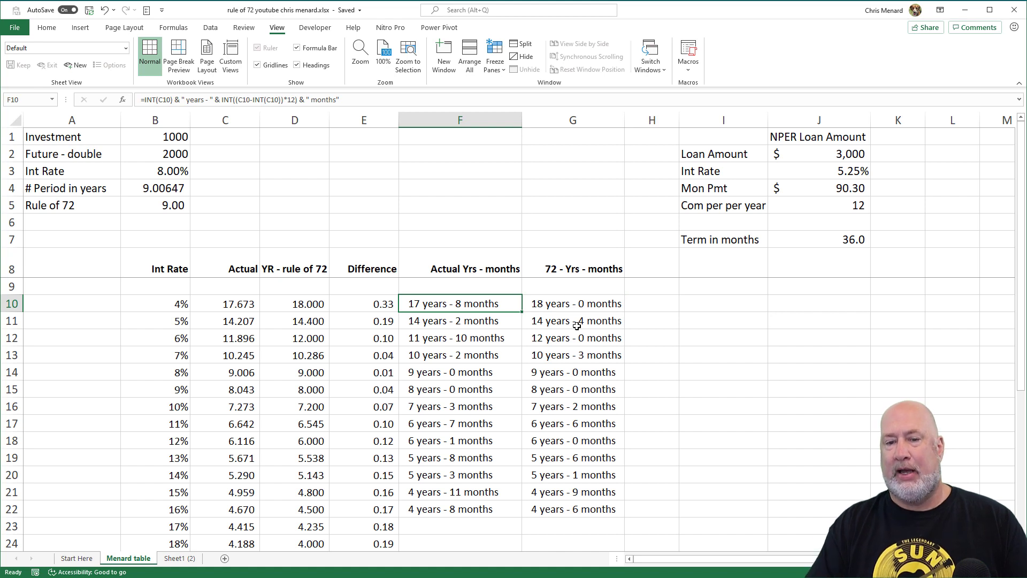
{"action": "key", "text": "Right"}
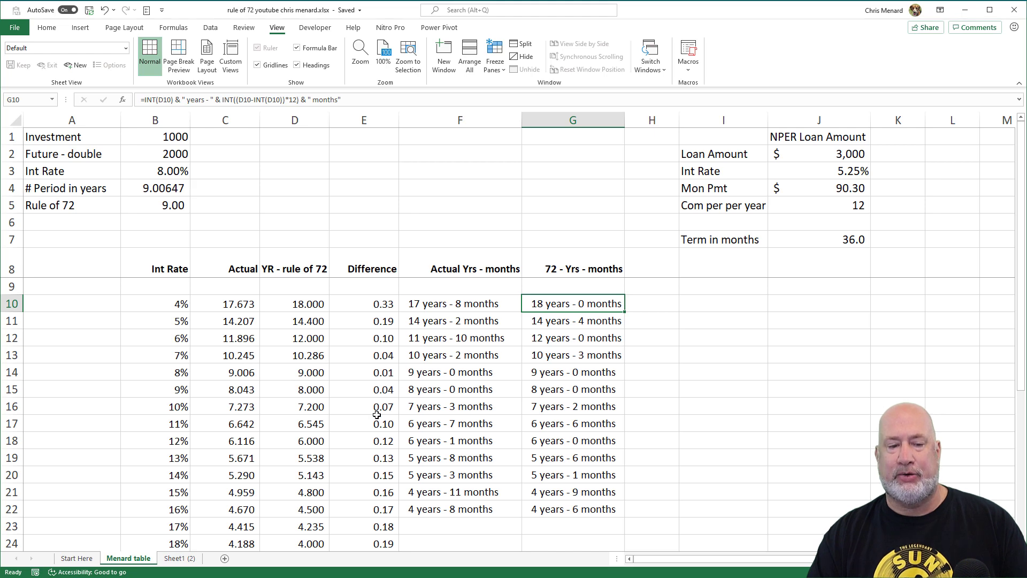
Inspect the years-months formulas for the 25% and 72% rows of the table
{"action": "scroll", "coordinate": [388, 436], "scroll_direction": "down", "scroll_amount": 3}
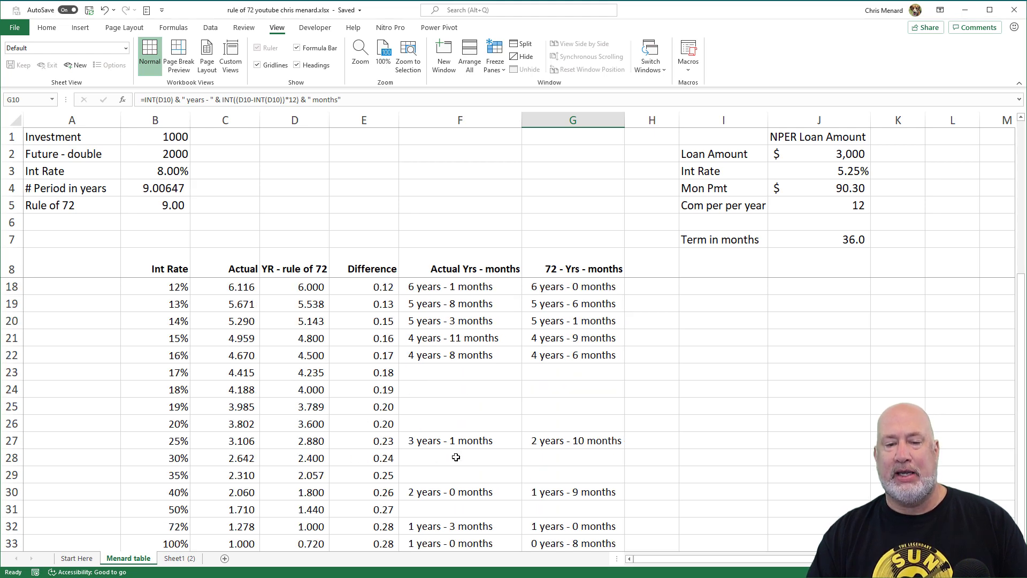
{"action": "left_click", "coordinate": [478, 442]}
{"action": "scroll", "coordinate": [512, 443], "scroll_direction": "down", "scroll_amount": 3}
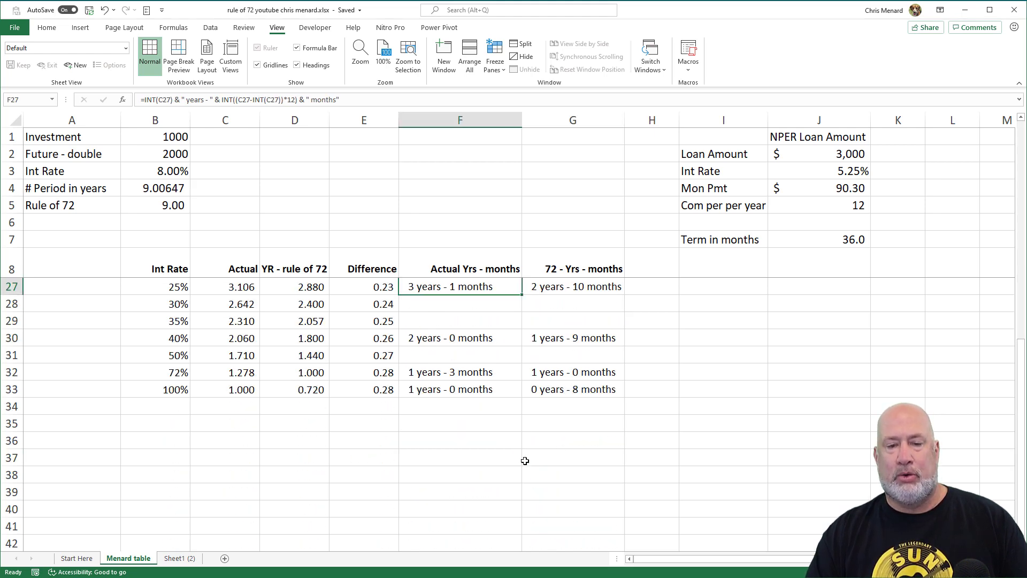
{"action": "left_click", "coordinate": [537, 373]}
{"action": "left_click", "coordinate": [488, 374]}
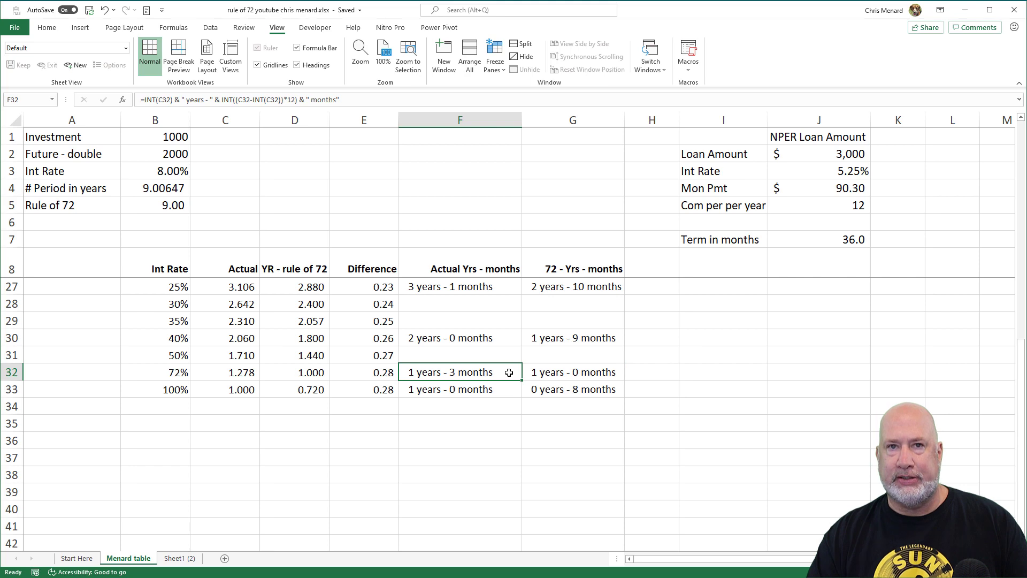
Select B12:E23, the 6% through 17% rows, then deselect
{"action": "scroll", "coordinate": [506, 371], "scroll_direction": "up", "scroll_amount": 3}
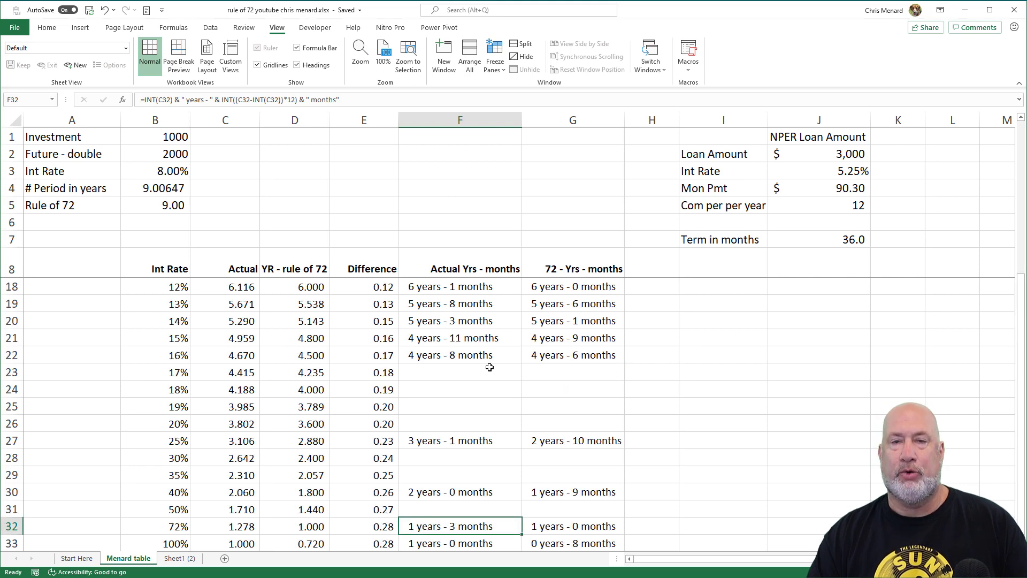
{"action": "scroll", "coordinate": [440, 356], "scroll_direction": "up", "scroll_amount": 3}
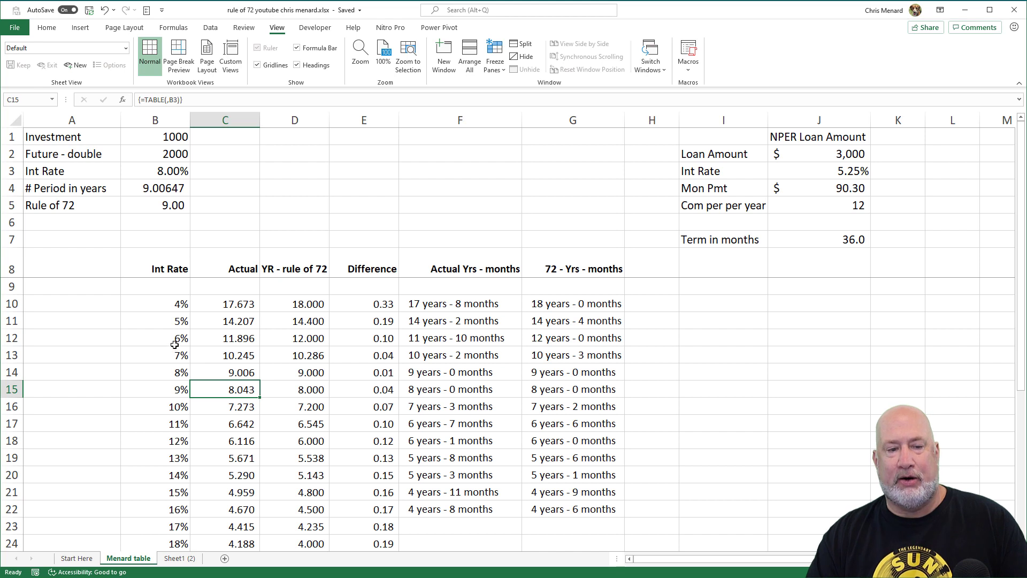
{"action": "left_click_drag", "start_coordinate": [174, 342], "coordinate": [366, 489]}
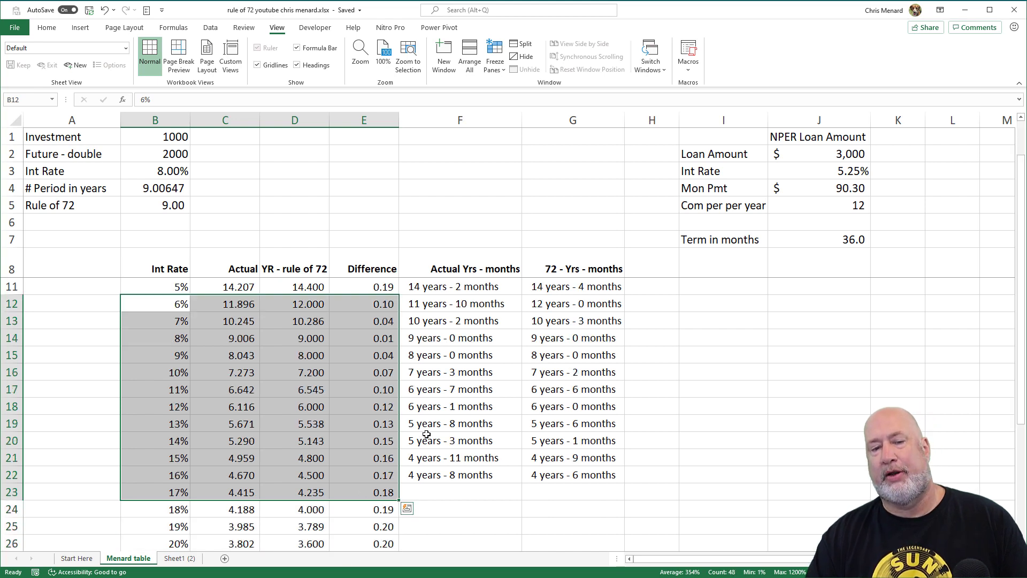
{"action": "left_click", "coordinate": [389, 370]}
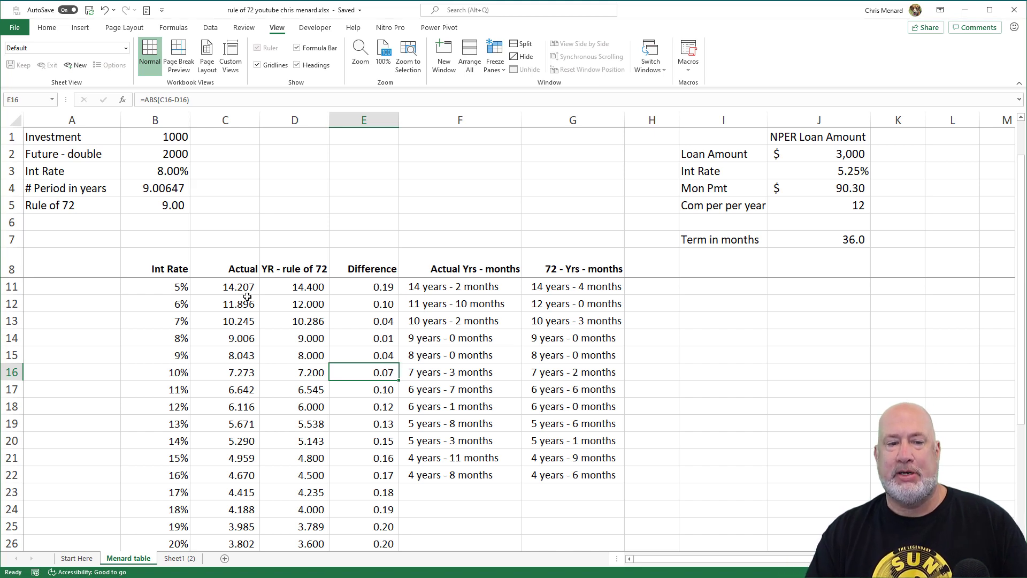
{"action": "left_click_drag", "start_coordinate": [174, 271], "coordinate": [527, 408]}
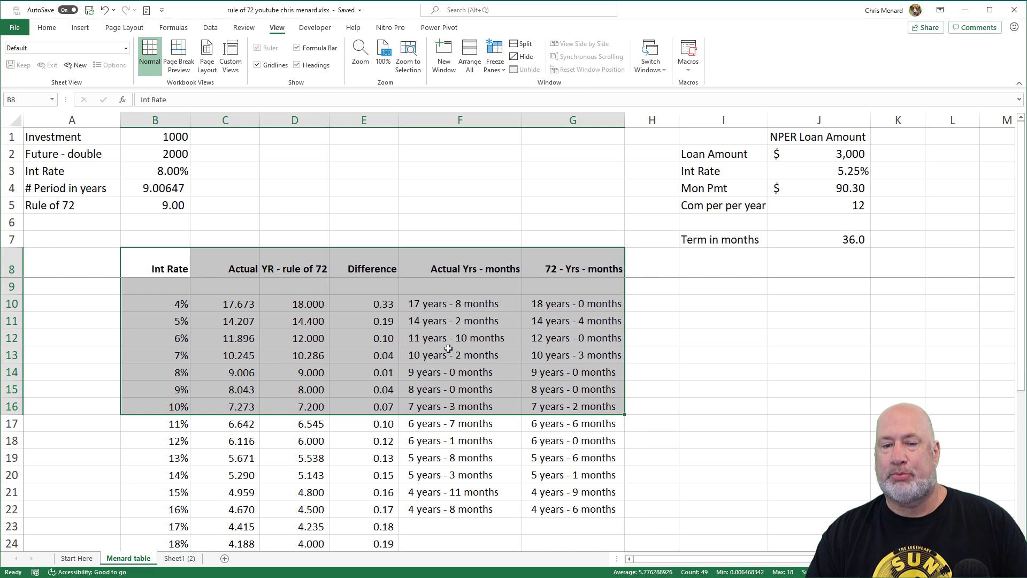
{"action": "left_click", "coordinate": [466, 369]}
{"action": "scroll", "coordinate": [409, 356], "scroll_direction": "down", "scroll_amount": 3}
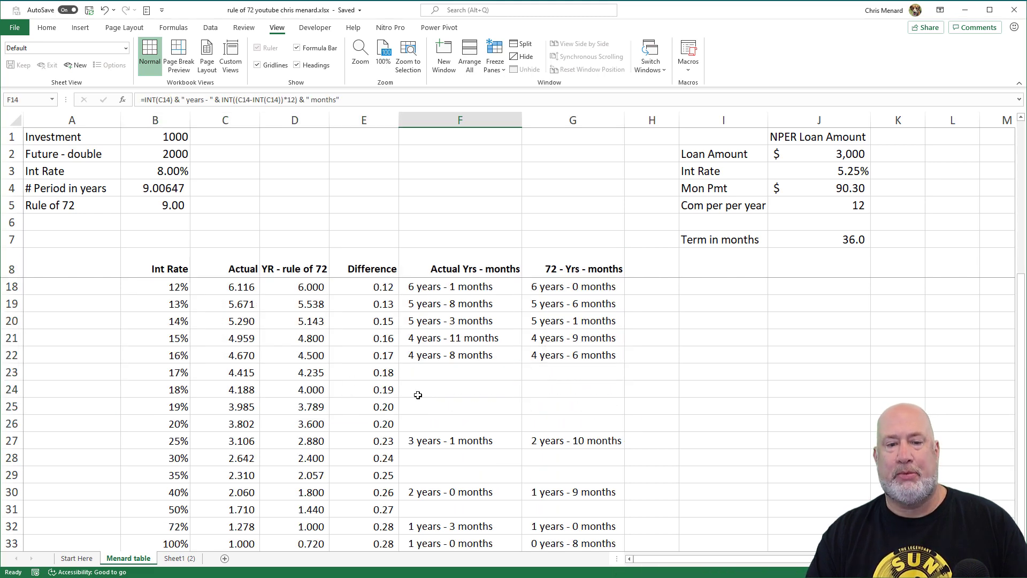
{"action": "scroll", "coordinate": [417, 394], "scroll_direction": "up", "scroll_amount": 3}
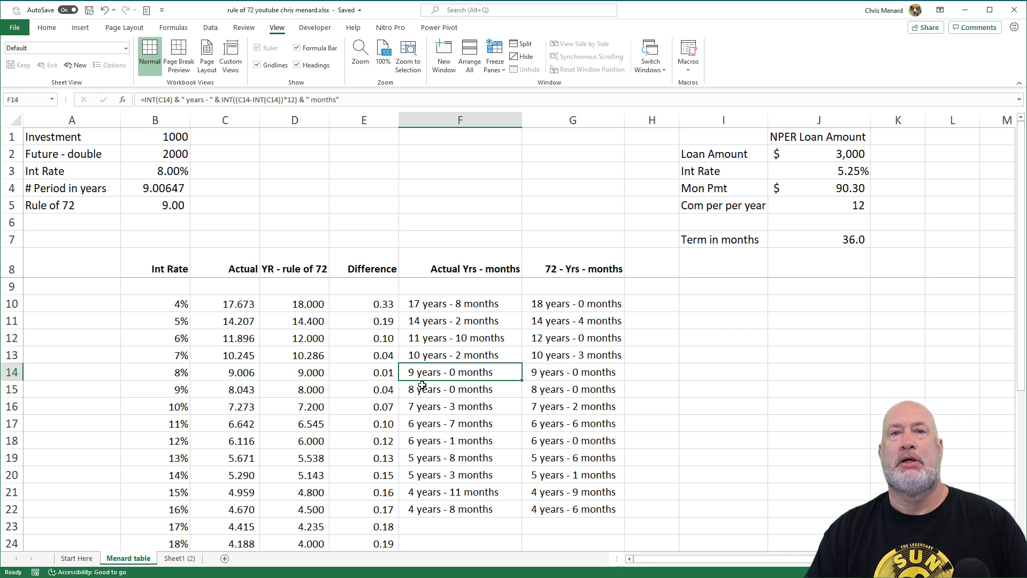